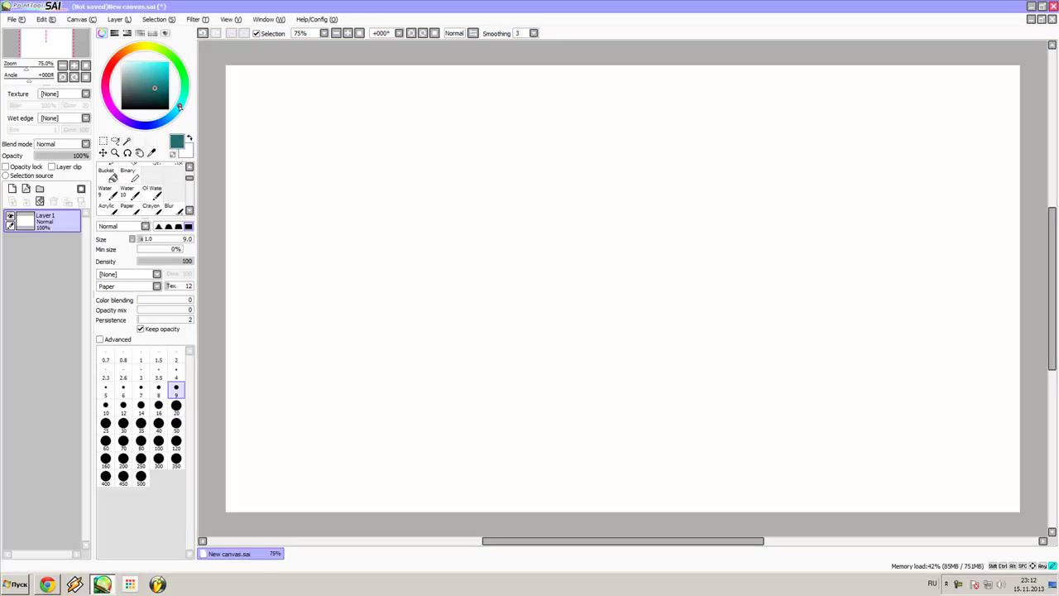
# Fill the canvas with dark teal and set up a small black sketch pen on a new layer
pyautogui.moveTo(262, 466)
pyautogui.mouseDown()
pyautogui.moveTo(468, 498)
pyautogui.moveTo(793, 188)
pyautogui.mouseUp()
pyautogui.click(176, 386)
pyautogui.moveTo(333, 67); pyautogui.dragTo(303, 290)
pyautogui.hotkey('ctrl', 'z')
pyautogui.click(12, 201)
# Sketch rough black lines for the tree, ground and lower diagonals
pyautogui.moveTo(319, 66); pyautogui.dragTo(278, 451)
pyautogui.moveTo(402, 66); pyautogui.dragTo(383, 451)
pyautogui.moveTo(311, 102); pyautogui.dragTo(308, 252)
pyautogui.moveTo(462, 69); pyautogui.dragTo(392, 175)
pyautogui.moveTo(253, 66); pyautogui.dragTo(329, 114)
pyautogui.moveTo(355, 483); pyautogui.dragTo(914, 432)
pyautogui.moveTo(226, 472); pyautogui.dragTo(794, 374)
pyautogui.moveTo(364, 414); pyautogui.dragTo(360, 512)
pyautogui.moveTo(692, 379); pyautogui.dragTo(651, 408)
# Sketch the lamp post and its three globes
pyautogui.moveTo(435, 256); pyautogui.dragTo(432, 381)
pyautogui.moveTo(473, 283); pyautogui.dragTo(471, 424)
pyautogui.moveTo(440, 243); pyautogui.dragTo(438, 247)
pyautogui.moveTo(471, 233); pyautogui.dragTo(472, 302)
pyautogui.moveTo(506, 245); pyautogui.dragTo(503, 249)
# Sketch the arch over the lamp, the treetop outline and upper-right branch diagonals
pyautogui.moveTo(386, 341); pyautogui.dragTo(397, 409)
pyautogui.moveTo(298, 116); pyautogui.dragTo(228, 240)
pyautogui.moveTo(531, 240); pyautogui.dragTo(537, 356)
pyautogui.moveTo(405, 192); pyautogui.dragTo(494, 154)
pyautogui.moveTo(502, 175); pyautogui.dragTo(659, 300)
pyautogui.moveTo(587, 261); pyautogui.dragTo(740, 371)
pyautogui.moveTo(750, 294); pyautogui.dragTo(842, 180)
pyautogui.moveTo(780, 157); pyautogui.dragTo(948, 66)
pyautogui.moveTo(955, 147); pyautogui.dragTo(793, 358)
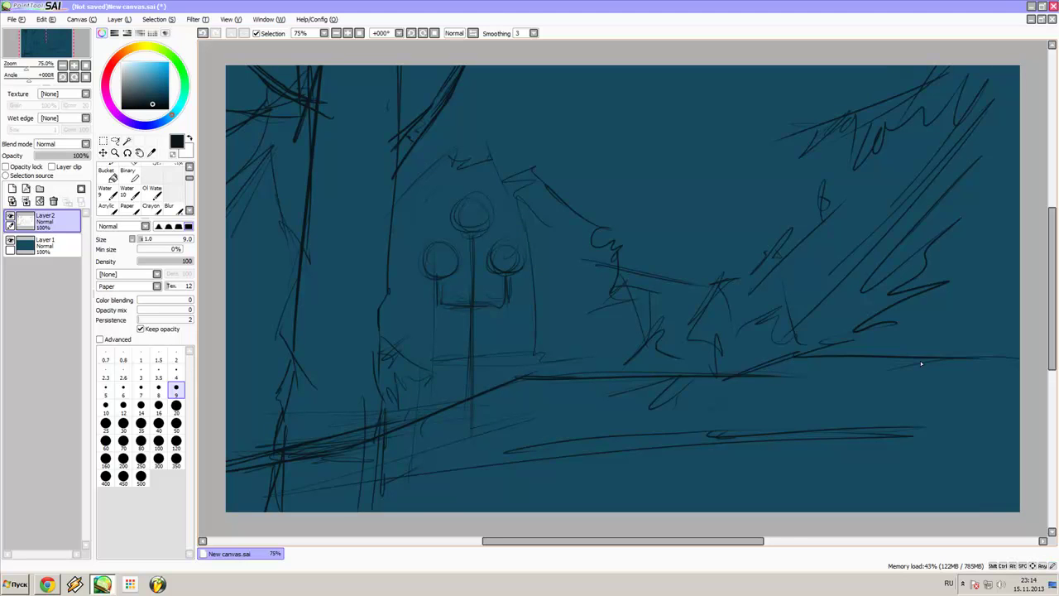
pyautogui.scroll(-2, 793, 358)
# On Layer1, try a soft light-blue glow around the lamp, then undo it
pyautogui.click(45, 240)
pyautogui.click(157, 78)
pyautogui.click(158, 458)
pyautogui.moveTo(463, 249); pyautogui.dragTo(514, 272)
pyautogui.press('b')
pyautogui.moveTo(501, 226)
pyautogui.mouseDown()
pyautogui.moveTo(447, 306)
pyautogui.moveTo(503, 234)
pyautogui.mouseUp()
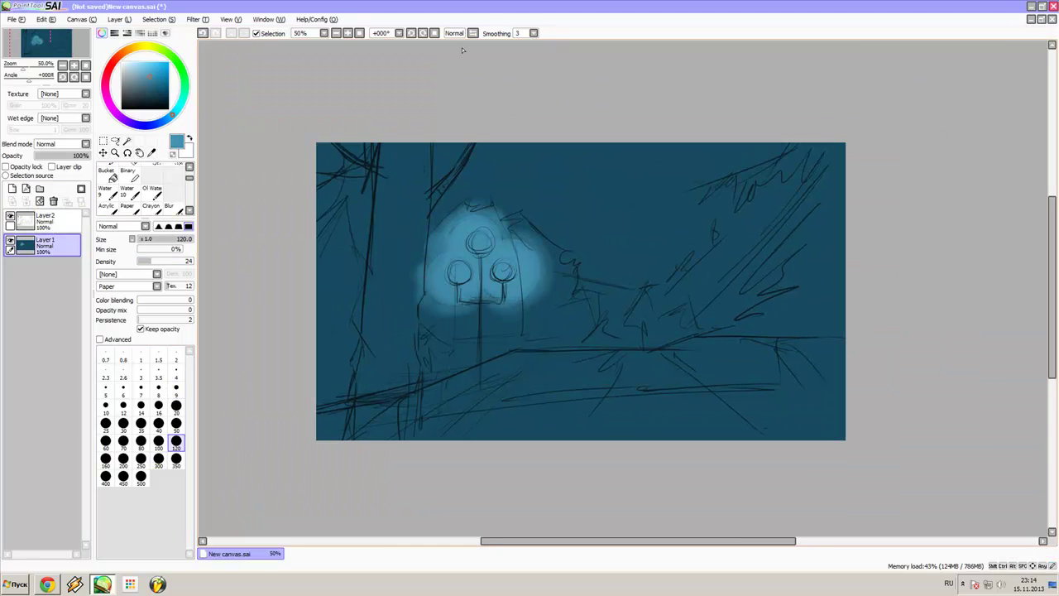
pyautogui.hotkey('ctrl', 'z')
pyautogui.hotkey('ctrl', 'z')
pyautogui.hotkey('ctrl', 'z')
# Paint dark foliage masses and a green-black ground band, brush size 80
pyautogui.click(159, 99)
pyautogui.press('n')
pyautogui.scroll(4, 564, 238)
pyautogui.moveTo(389, 161)
pyautogui.mouseDown()
pyautogui.moveTo(358, 163)
pyautogui.moveTo(389, 207)
pyautogui.moveTo(515, 229)
pyautogui.moveTo(580, 464)
pyautogui.moveTo(641, 396)
pyautogui.moveTo(828, 293)
pyautogui.mouseUp()
pyautogui.scroll(-4, 827, 248)
pyautogui.moveTo(827, 220)
pyautogui.mouseDown()
pyautogui.moveTo(397, 232)
pyautogui.moveTo(496, 372)
pyautogui.mouseUp()
pyautogui.click(157, 104)
pyautogui.moveTo(605, 413)
pyautogui.mouseDown()
pyautogui.moveTo(803, 337)
pyautogui.moveTo(574, 381)
pyautogui.moveTo(756, 355)
pyautogui.moveTo(537, 331)
pyautogui.moveTo(517, 352)
pyautogui.mouseUp()
pyautogui.click(141, 440)
# Paint the dark vertical tree trunk and branch base in bluer dark at size 35
pyautogui.click(157, 100)
pyautogui.click(140, 423)
pyautogui.moveTo(469, 121)
pyautogui.mouseDown()
pyautogui.moveTo(466, 241)
pyautogui.moveTo(499, 221)
pyautogui.moveTo(442, 290)
pyautogui.moveTo(463, 260)
pyautogui.moveTo(490, 311)
pyautogui.moveTo(476, 357)
pyautogui.mouseUp()
pyautogui.moveTo(509, 170); pyautogui.dragTo(544, 123)
pyautogui.click(175, 406)
# Darken the trees on the left with dark strokes
pyautogui.scroll(2, 241, 178)
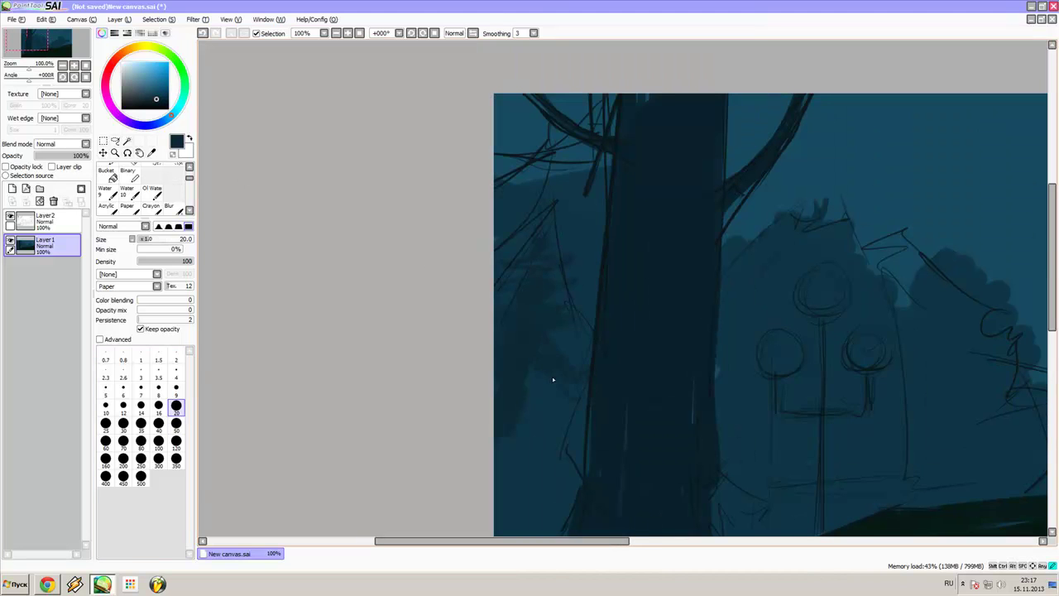
pyautogui.moveTo(553, 380); pyautogui.dragTo(571, 253)
pyautogui.moveTo(580, 356); pyautogui.dragTo(524, 480)
pyautogui.moveTo(563, 443); pyautogui.dragTo(530, 496)
pyautogui.scroll(-2, 530, 496)
# Paint dark pine foliage in the upper-right sky at brush size 50
pyautogui.moveTo(1051, 88)
pyautogui.mouseDown()
pyautogui.moveTo(863, 131)
pyautogui.moveTo(778, 203)
pyautogui.mouseUp()
pyautogui.moveTo(860, 137)
pyautogui.mouseDown()
pyautogui.moveTo(794, 195)
pyautogui.moveTo(811, 147)
pyautogui.moveTo(774, 278)
pyautogui.mouseUp()
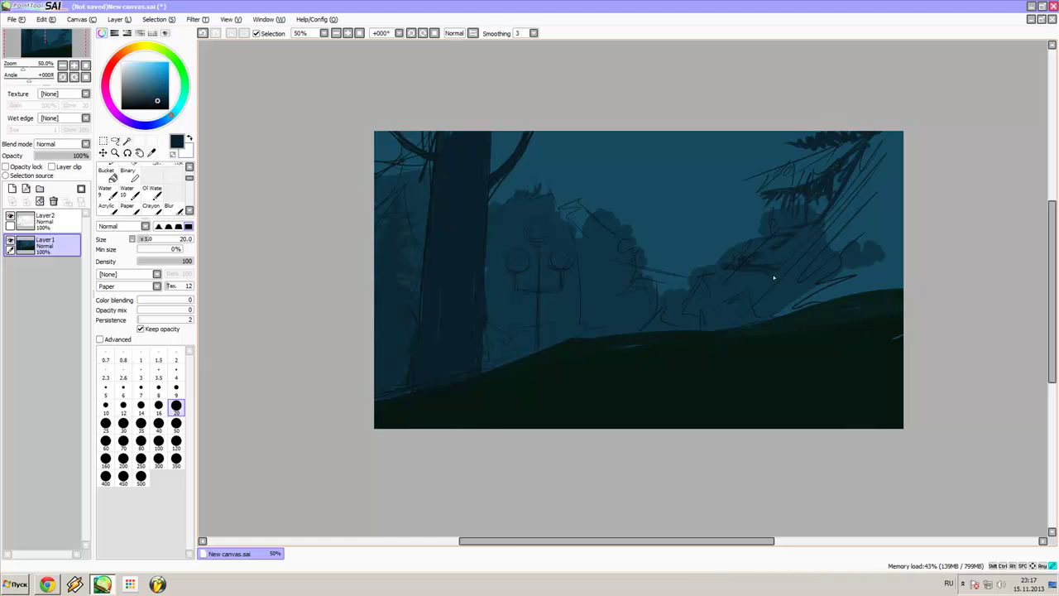
pyautogui.scroll(1, 893, 166)
pyautogui.click(175, 422)
pyautogui.moveTo(902, 277); pyautogui.dragTo(736, 401)
pyautogui.moveTo(885, 145)
pyautogui.mouseDown()
pyautogui.moveTo(719, 298)
pyautogui.moveTo(861, 347)
pyautogui.mouseUp()
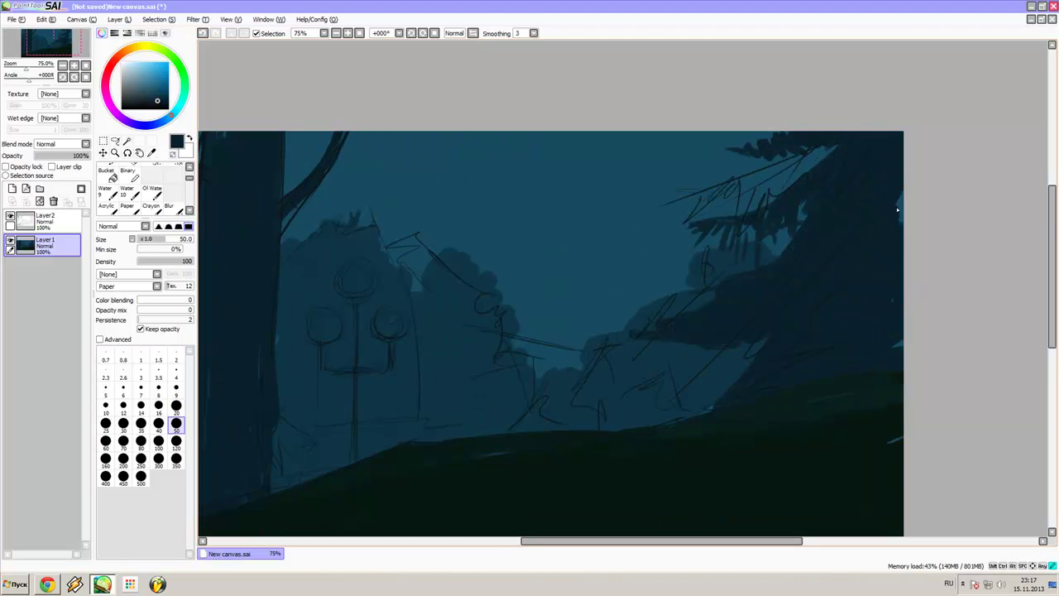
# Paint dark green strokes along the right hill at size 20
pyautogui.keyDown('alt'); pyautogui.click(898, 210); pyautogui.keyUp('alt')
pyautogui.press('[')
pyautogui.press('[')
pyautogui.press('[')
pyautogui.moveTo(830, 301); pyautogui.dragTo(882, 210)
pyautogui.moveTo(802, 276)
pyautogui.mouseDown()
pyautogui.moveTo(873, 255)
pyautogui.moveTo(878, 264)
pyautogui.mouseUp()
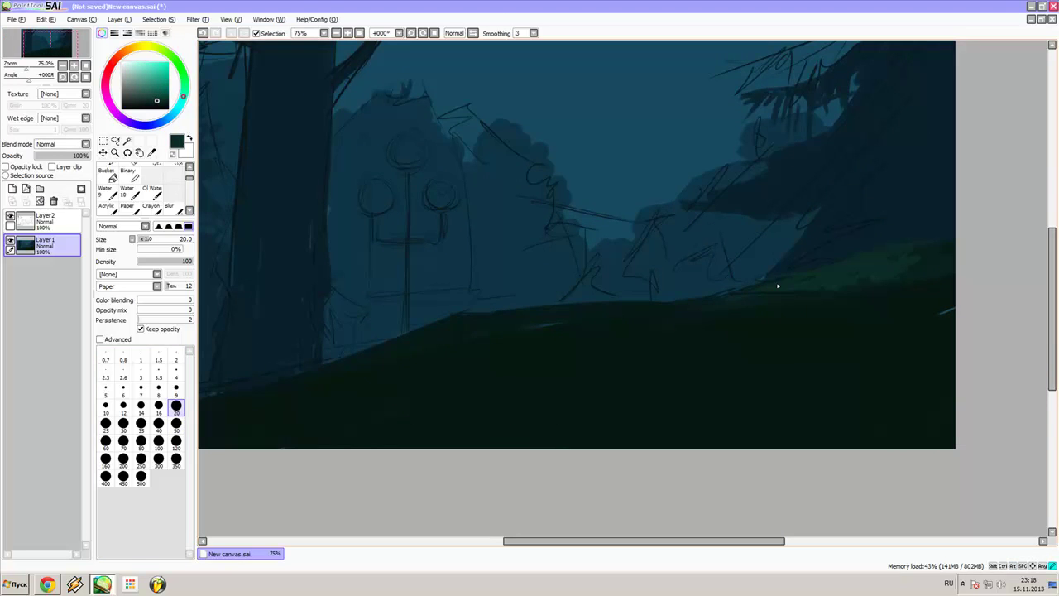
pyautogui.press(']')
pyautogui.press(']')
pyautogui.press(']')
pyautogui.press('[')
pyautogui.press('[')
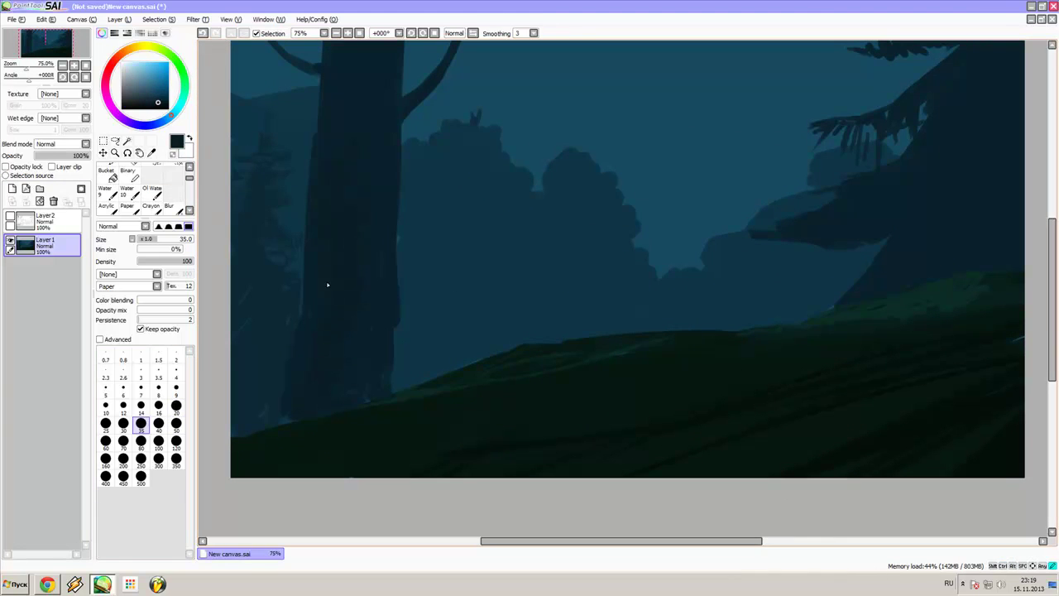
# Zoom in and darken the light spots at the trunk base
pyautogui.press('Tab')
pyautogui.scroll(2, 417, 165)
pyautogui.scroll(2, 387, 187)
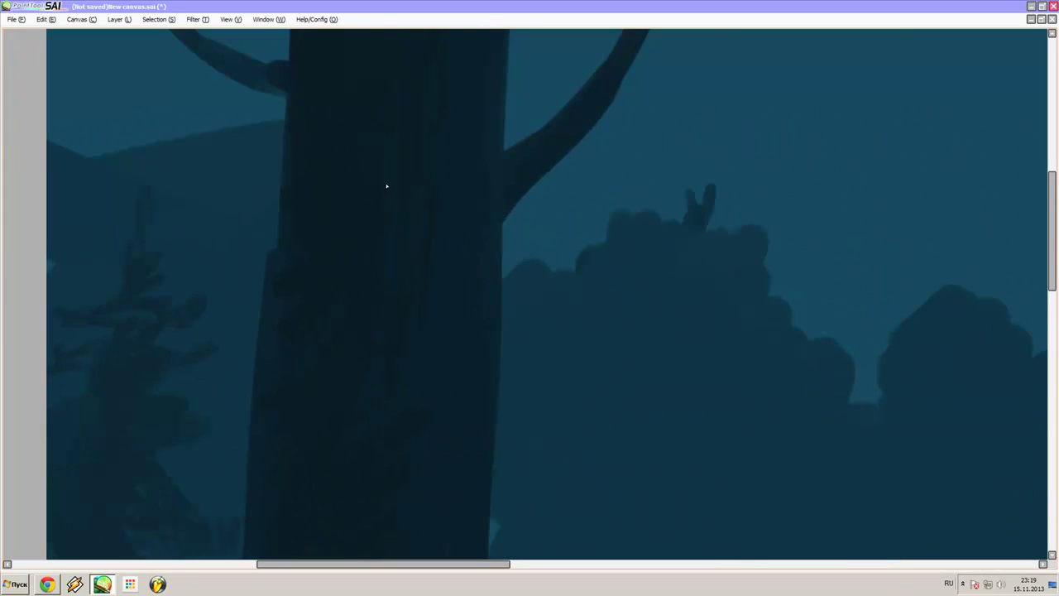
pyautogui.scroll(1, 414, 260)
pyautogui.scroll(1, 416, 265)
pyautogui.scroll(-2, 446, 292)
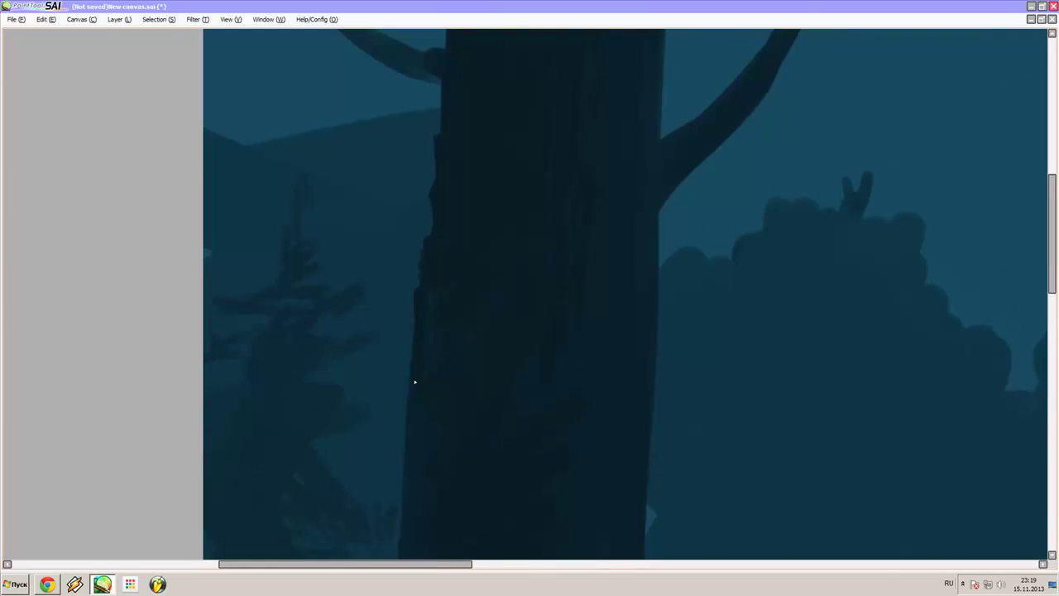
pyautogui.press('Tab')
pyautogui.scroll(1, 423, 263)
pyautogui.scroll(1, 475, 366)
pyautogui.moveTo(470, 472); pyautogui.dragTo(422, 485)
# Paint dark foliage strokes on the misty left-hand trees
pyautogui.scroll(-1, 712, 328)
pyautogui.scroll(3, 581, 182)
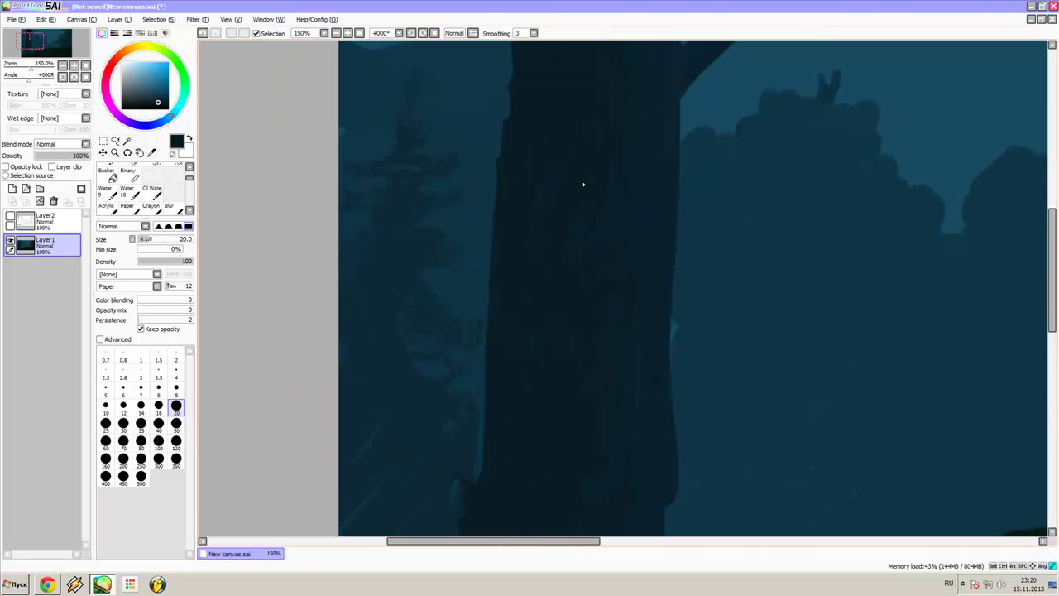
pyautogui.scroll(2, 650, 303)
pyautogui.scroll(-4, 608, 201)
pyautogui.scroll(-2, 595, 322)
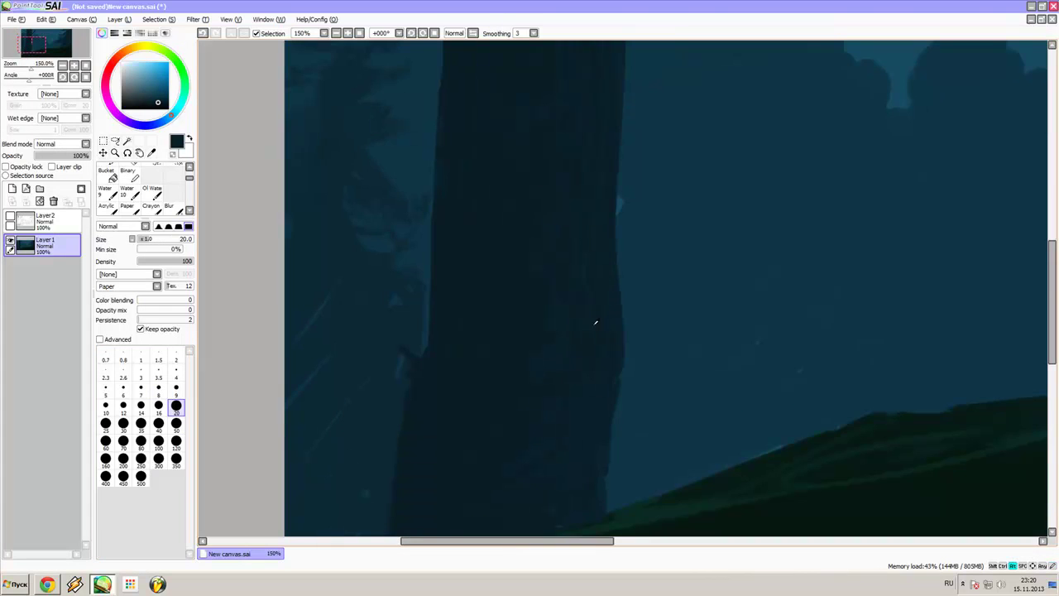
pyautogui.scroll(2, 617, 331)
pyautogui.scroll(2, 609, 427)
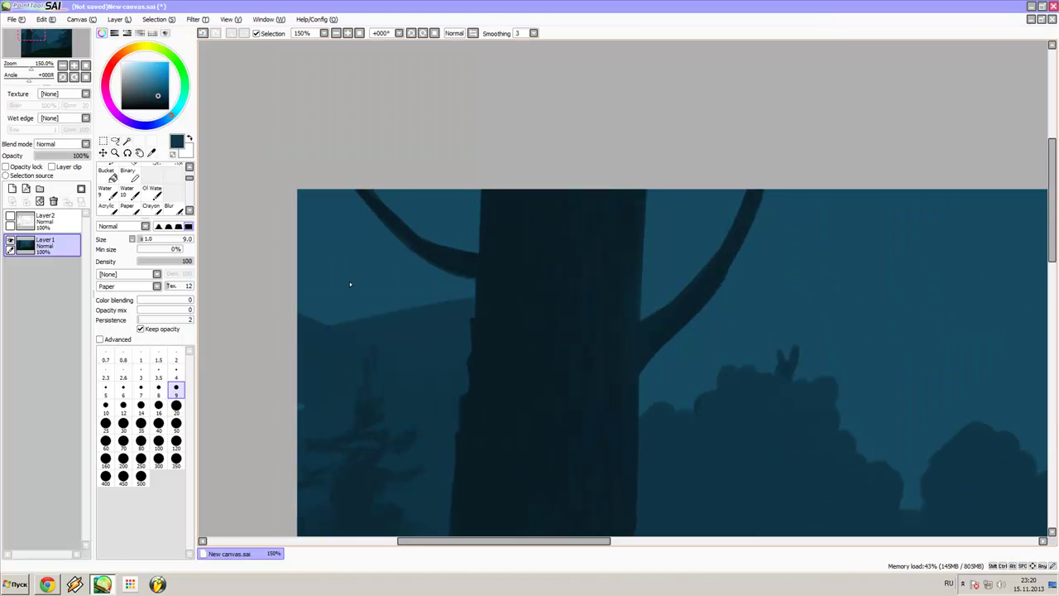
pyautogui.moveTo(345, 319); pyautogui.dragTo(315, 291)
# Eyedrop a canvas colour and lighten the trunk's right edge at size 16
pyautogui.press('[')
pyautogui.keyDown('alt'); pyautogui.click(373, 326); pyautogui.keyUp('alt')
pyautogui.scroll(-3, 560, 135)
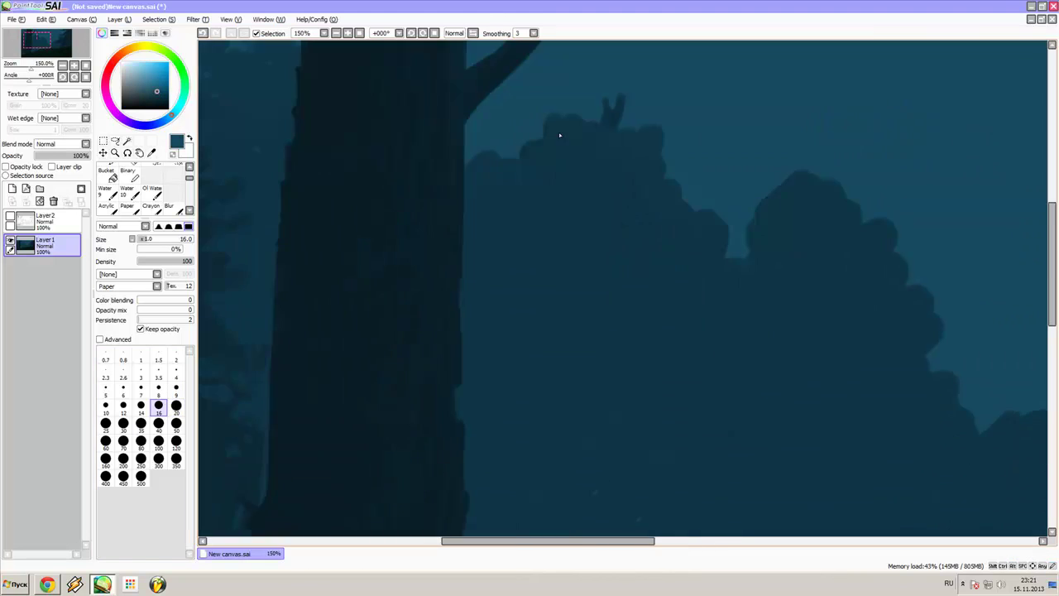
pyautogui.moveTo(474, 157); pyautogui.dragTo(476, 203)
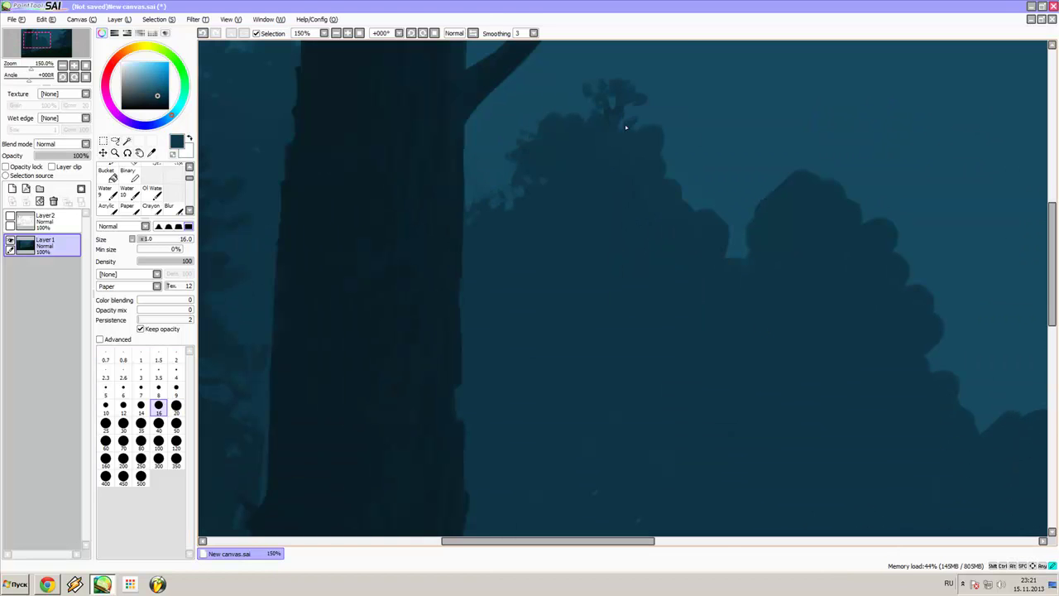
pyautogui.scroll(-3, 626, 127)
pyautogui.scroll(2, 657, 208)
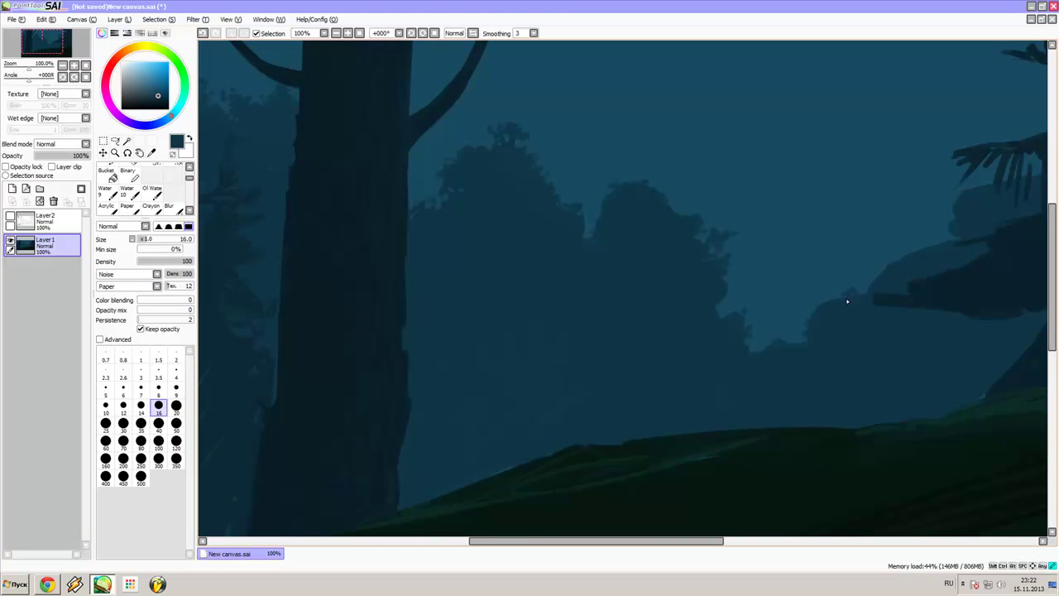
pyautogui.scroll(-1, 803, 159)
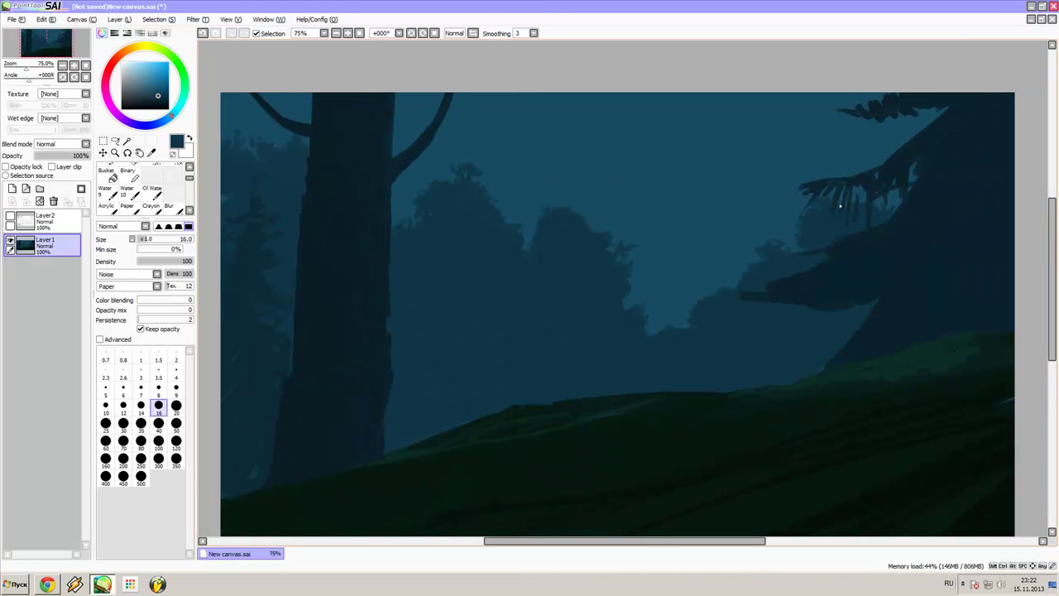
pyautogui.scroll(4, 840, 206)
pyautogui.click(177, 387)
pyautogui.press('[')
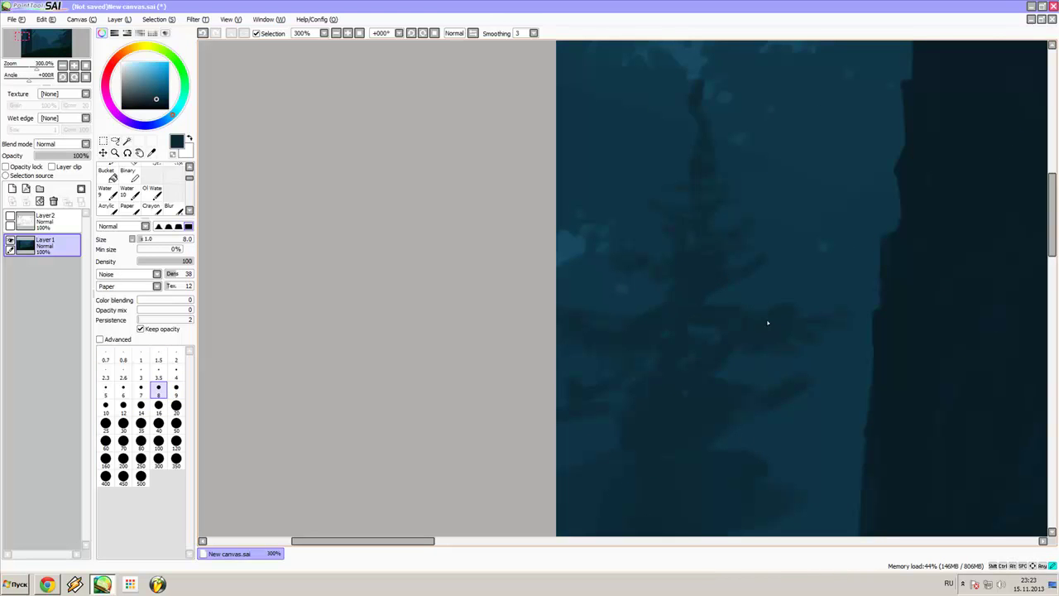
# Zoom to the trunk and paint pale light-blue highlights on its upper right edge
pyautogui.scroll(-1, 795, 313)
pyautogui.scroll(-3, 731, 344)
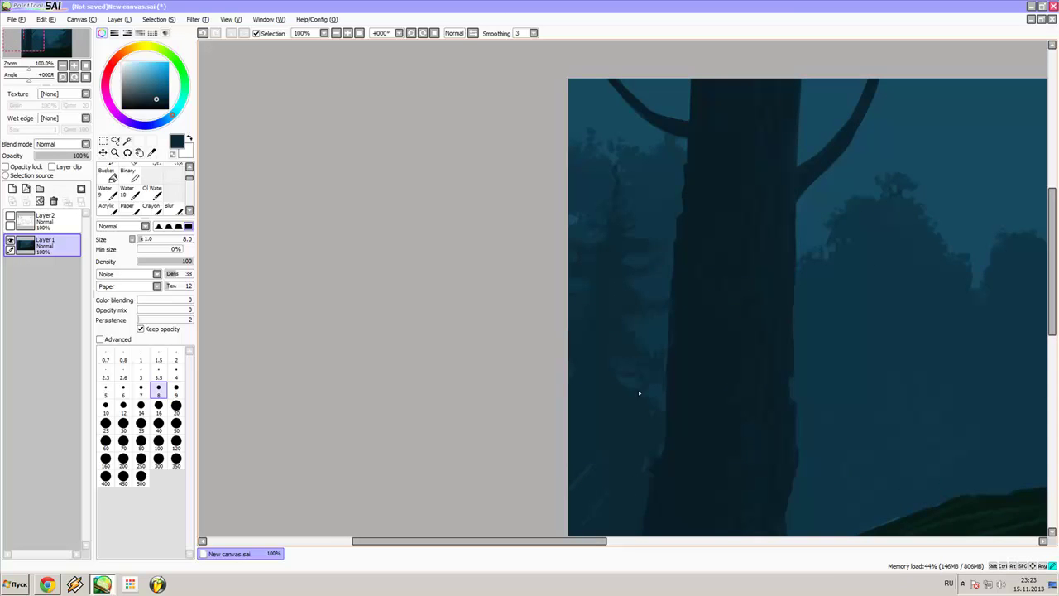
pyautogui.scroll(-2, 638, 373)
pyautogui.press(']')
pyautogui.press(']')
pyautogui.press(']')
pyautogui.hscroll(3, 638, 167)
pyautogui.scroll(-2, 638, 167)
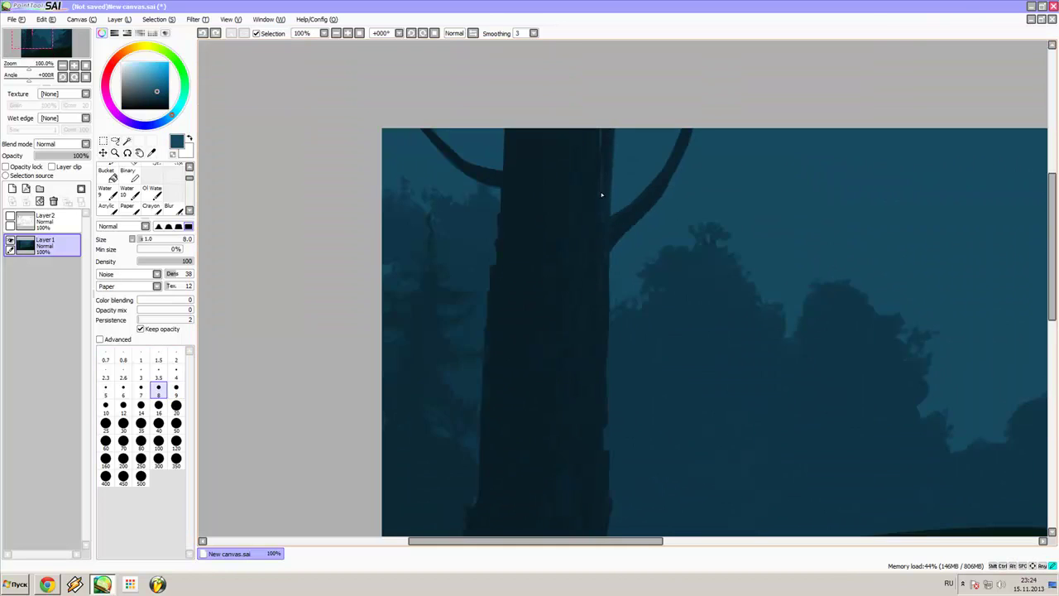
pyautogui.scroll(-2, 602, 195)
pyautogui.scroll(-2, 590, 158)
pyautogui.scroll(2, 514, 220)
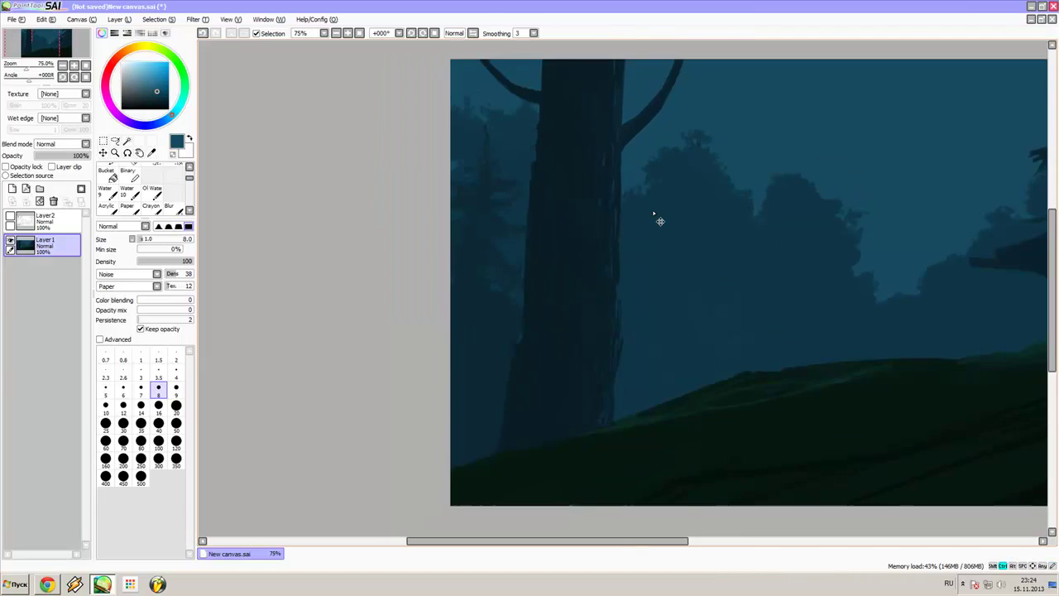
pyautogui.hotkey('ctrl', '+')
pyautogui.press('[')
pyautogui.press('[')
pyautogui.press('[')
pyautogui.moveTo(549, 165); pyautogui.dragTo(553, 211)
pyautogui.moveTo(553, 314)
pyautogui.mouseDown()
pyautogui.moveTo(567, 262)
pyautogui.moveTo(559, 354)
pyautogui.mouseUp()
# Extend the rim-light streaks down the trunk's right edge
pyautogui.scroll(-2, 571, 331)
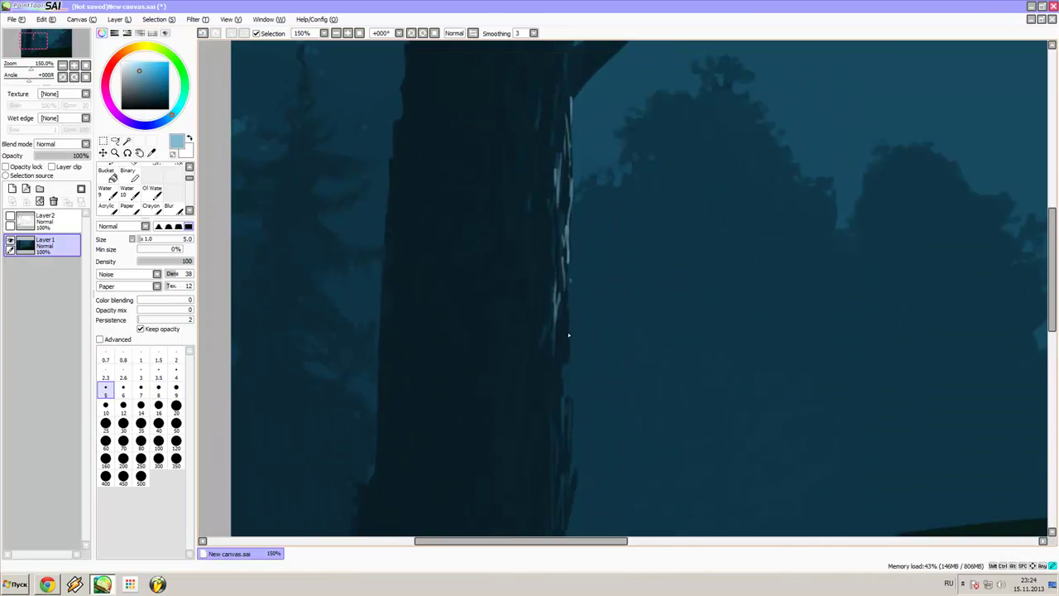
pyautogui.scroll(-2, 571, 331)
pyautogui.moveTo(571, 289); pyautogui.dragTo(588, 402)
pyautogui.moveTo(596, 321); pyautogui.dragTo(577, 399)
pyautogui.hotkey('ctrl', '-')
pyautogui.moveTo(686, 352); pyautogui.dragTo(960, 149)
# Paint a dark green grass blade at the trunk base with a size-7 brush
pyautogui.keyDown('alt'); pyautogui.click(524, 341); pyautogui.keyUp('alt')
pyautogui.press(']')
pyautogui.press(']')
pyautogui.press(']')
pyautogui.click(139, 389)
pyautogui.moveTo(601, 311); pyautogui.dragTo(581, 322)
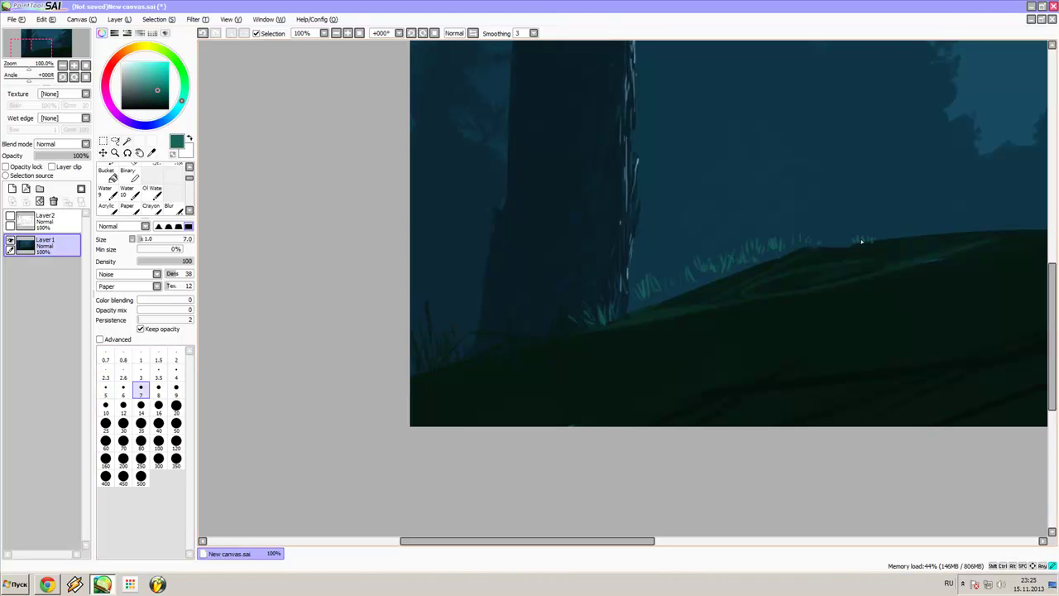
# Paint lighter green grass blades along the hill edge at size 5
pyautogui.scroll(2, 661, 146)
pyautogui.keyDown('alt'); pyautogui.click(612, 290); pyautogui.keyUp('alt')
pyautogui.click(105, 389)
pyautogui.moveTo(599, 308); pyautogui.dragTo(614, 258)
pyautogui.moveTo(653, 300); pyautogui.dragTo(657, 250)
pyautogui.moveTo(788, 271); pyautogui.dragTo(814, 221)
pyautogui.moveTo(827, 256); pyautogui.dragTo(831, 227)
# Darken the ground beneath the grass along the hill edge with near-black
pyautogui.scroll(-1, 831, 240)
pyautogui.keyDown('alt'); pyautogui.click(629, 331); pyautogui.keyUp('alt')
pyautogui.moveTo(660, 301); pyautogui.dragTo(646, 258)
pyautogui.moveTo(612, 319); pyautogui.dragTo(623, 303)
pyautogui.moveTo(689, 289)
pyautogui.mouseDown()
pyautogui.moveTo(720, 245)
pyautogui.moveTo(704, 273)
pyautogui.mouseUp()
pyautogui.moveTo(725, 277); pyautogui.dragTo(793, 250)
pyautogui.scroll(-2, 726, 266)
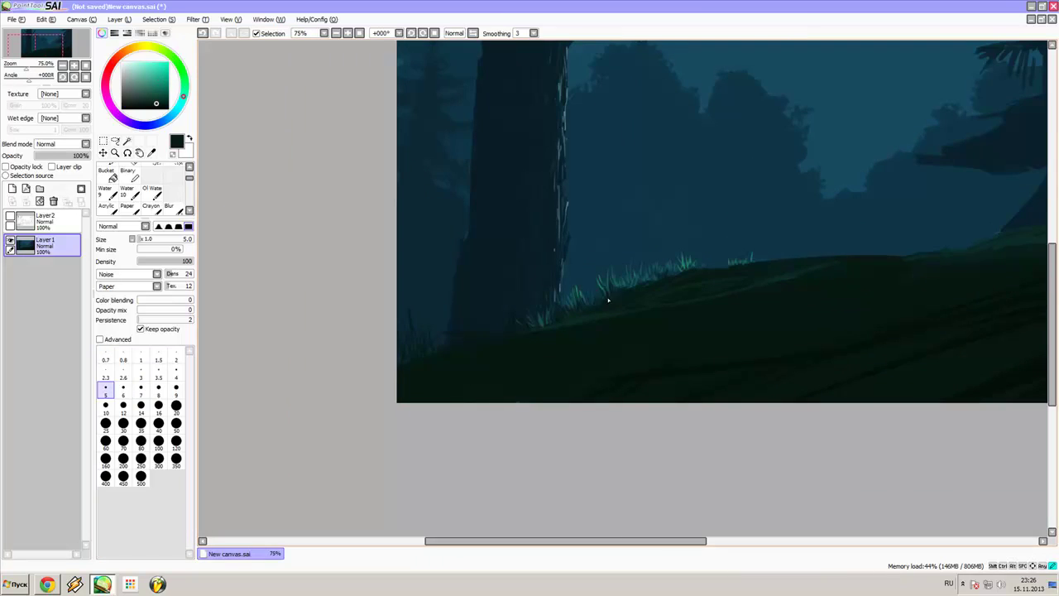
# Sample dark blue and paint the lamp's vertical post and U-shaped bracket
pyautogui.scroll(1, 637, 283)
pyautogui.scroll(2, 636, 283)
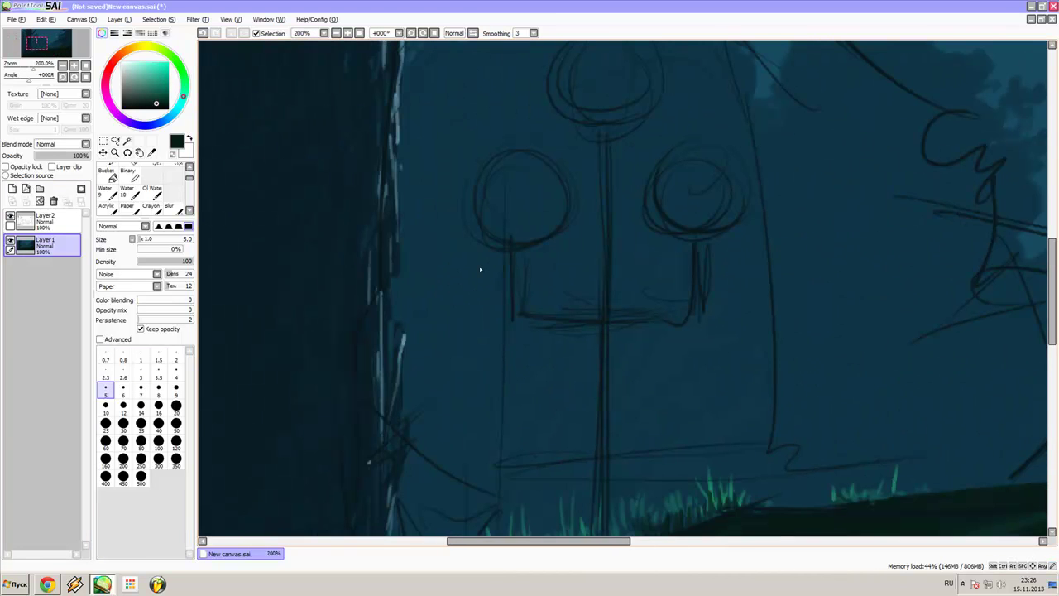
pyautogui.keyDown('alt'); pyautogui.click(459, 264); pyautogui.keyUp('alt')
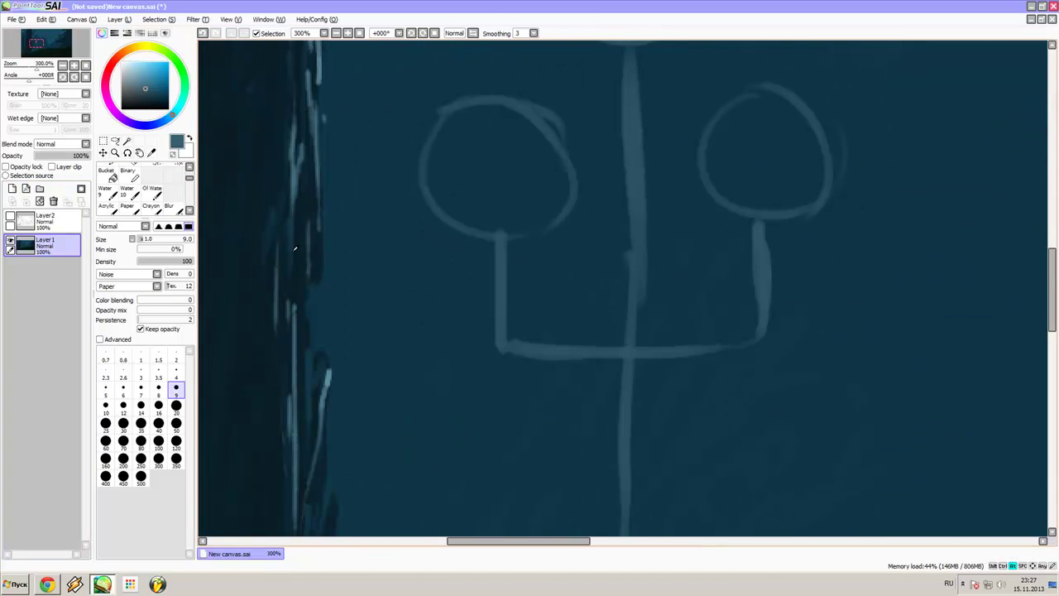
pyautogui.moveTo(499, 240)
pyautogui.mouseDown()
pyautogui.moveTo(504, 349)
pyautogui.moveTo(761, 229)
pyautogui.mouseUp()
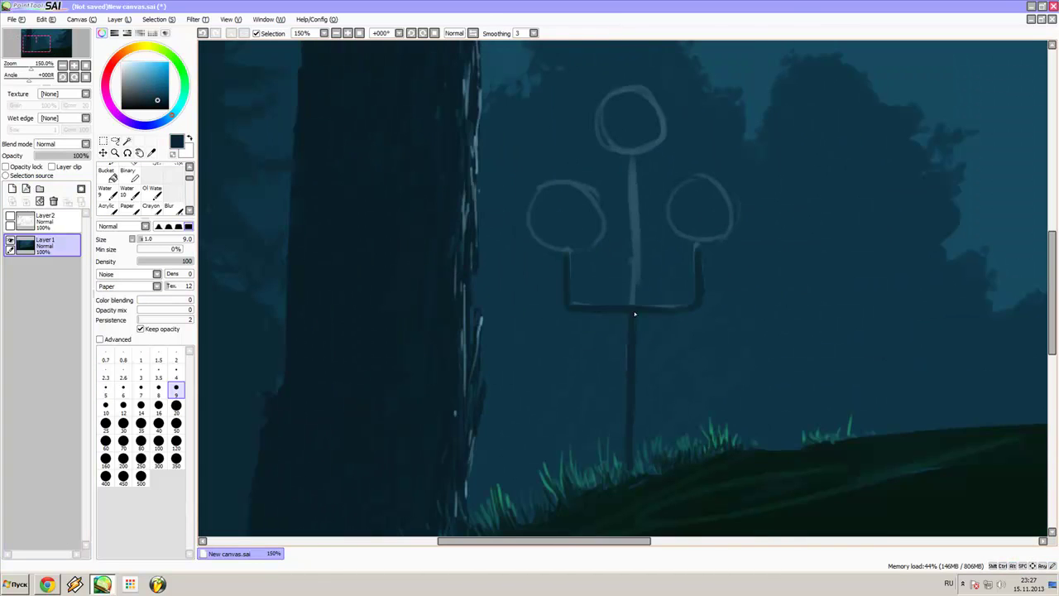
pyautogui.moveTo(631, 306); pyautogui.dragTo(633, 169)
pyautogui.moveTo(819, 215); pyautogui.dragTo(824, 183)
pyautogui.moveTo(666, 70); pyautogui.dragTo(666, 269)
pyautogui.click(129, 62)
# Fill the left, middle and right lamp globes with cream using a size-20 brush
pyautogui.click(175, 405)
pyautogui.moveTo(506, 238)
pyautogui.mouseDown()
pyautogui.moveTo(530, 271)
pyautogui.moveTo(521, 261)
pyautogui.mouseUp()
pyautogui.moveTo(699, 248); pyautogui.dragTo(703, 273)
pyautogui.moveTo(614, 157); pyautogui.dragTo(616, 186)
# Cover the leftover sketch outlines with the canvas's dark teal
pyautogui.keyDown('alt'); pyautogui.click(566, 222); pyautogui.keyUp('alt')
pyautogui.moveTo(569, 112); pyautogui.dragTo(652, 124)
pyautogui.moveTo(666, 240); pyautogui.dragTo(745, 224)
pyautogui.scroll(-4, 579, 166)
pyautogui.scroll(2, 580, 165)
# Paint soft cream glow halos around the globes with a large low-density brush
pyautogui.click(141, 441)
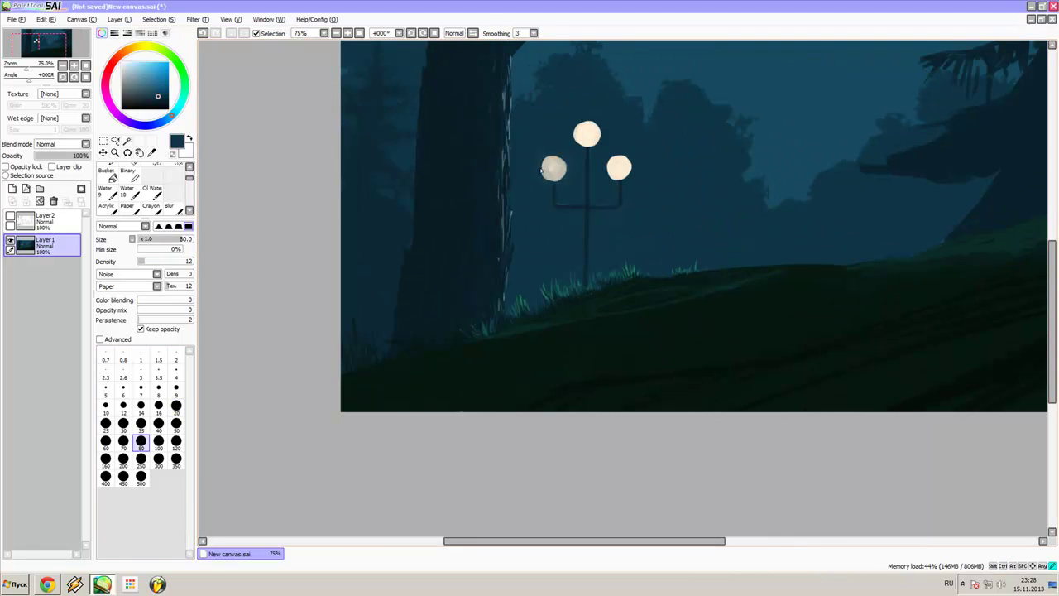
pyautogui.keyDown('alt'); pyautogui.click(541, 169); pyautogui.keyUp('alt')
pyautogui.moveTo(546, 166); pyautogui.dragTo(562, 175)
pyautogui.moveTo(586, 133)
pyautogui.mouseDown()
pyautogui.moveTo(619, 168)
pyautogui.moveTo(571, 174)
pyautogui.moveTo(621, 170)
pyautogui.mouseUp()
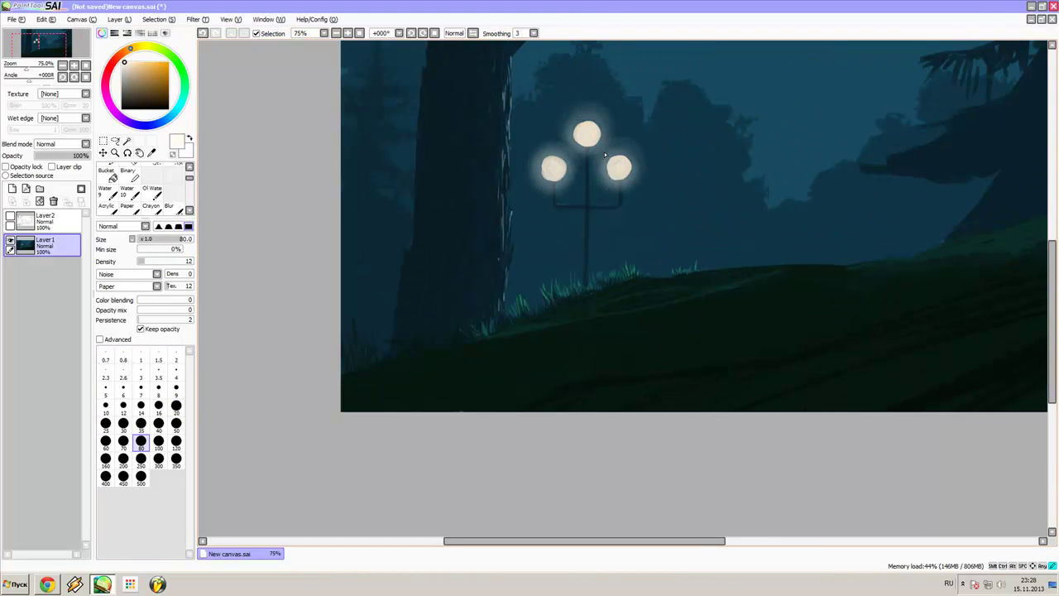
pyautogui.scroll(2, 604, 152)
# Brighten all three globes with size-20 cream, then soften the glow with a soft brush
pyautogui.click(176, 406)
pyautogui.moveTo(550, 165)
pyautogui.mouseDown()
pyautogui.moveTo(584, 184)
pyautogui.moveTo(497, 253)
pyautogui.moveTo(518, 264)
pyautogui.mouseUp()
pyautogui.moveTo(621, 231)
pyautogui.mouseDown()
pyautogui.moveTo(610, 248)
pyautogui.moveTo(639, 252)
pyautogui.mouseUp()
pyautogui.moveTo(488, 240); pyautogui.dragTo(506, 258)
pyautogui.moveTo(553, 169); pyautogui.dragTo(578, 186)
pyautogui.scroll(-1, 556, 214)
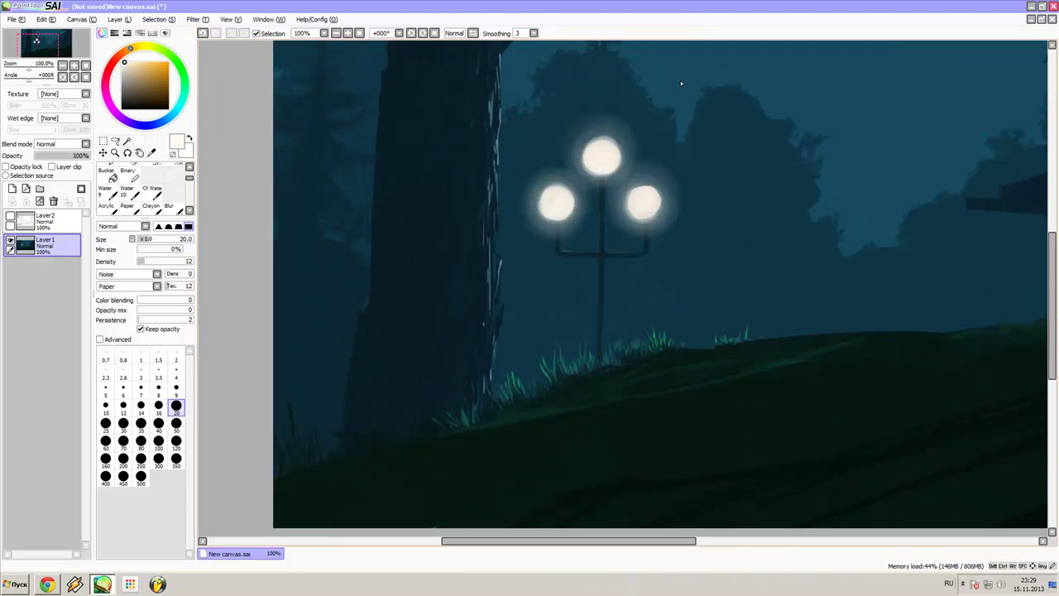
pyautogui.press('v')
pyautogui.scroll(-2, 579, 215)
pyautogui.moveTo(538, 215)
pyautogui.mouseDown()
pyautogui.moveTo(596, 248)
pyautogui.moveTo(607, 200)
pyautogui.moveTo(612, 261)
pyautogui.moveTo(608, 249)
pyautogui.mouseUp()
# Add warm yellow glow on a new Overlay layer and merge it into Layer1
pyautogui.click(11, 189)
pyautogui.click(66, 144)
pyautogui.click(66, 187)
pyautogui.click(151, 62)
pyautogui.click(159, 421)
pyautogui.hotkey('ctrl', 'e')
# Paint thin pale cream grass blades below the lamp with a small brush
pyautogui.scroll(2, 579, 248)
pyautogui.click(176, 374)
pyautogui.moveTo(337, 424); pyautogui.dragTo(337, 387)
pyautogui.moveTo(142, 261); pyautogui.dragTo(184, 261)
pyautogui.moveTo(347, 411); pyautogui.dragTo(348, 370)
pyautogui.moveTo(391, 421); pyautogui.dragTo(392, 350)
pyautogui.moveTo(527, 374); pyautogui.dragTo(527, 331)
# Add a bright white grass highlight stroke and pick a branch-highlight colour
pyautogui.click(175, 356)
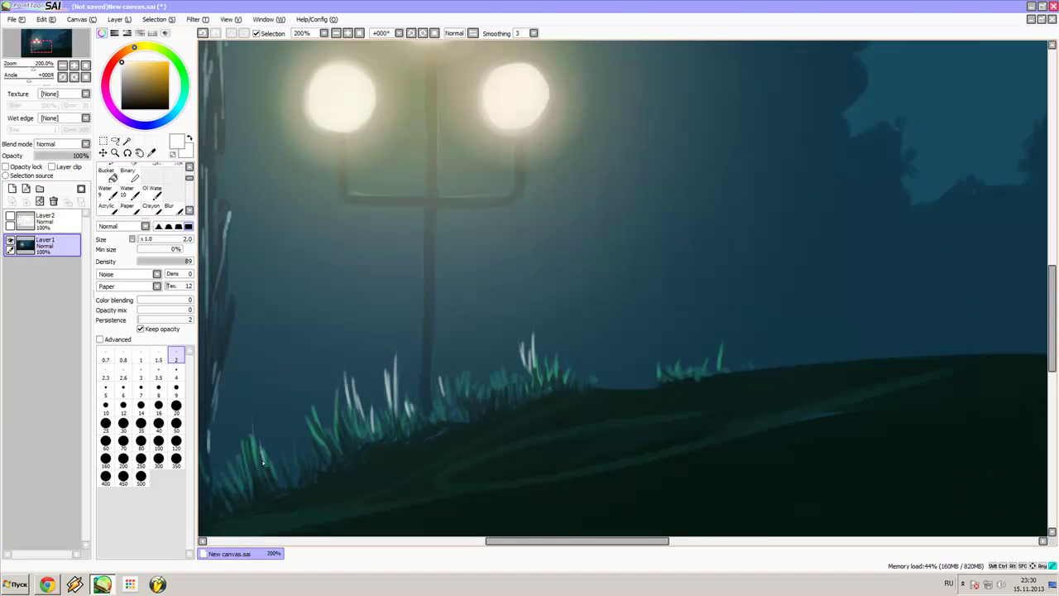
pyautogui.moveTo(257, 484); pyautogui.dragTo(263, 418)
pyautogui.scroll(-2, 681, 137)
pyautogui.scroll(1, 451, 197)
pyautogui.scroll(3, 475, 266)
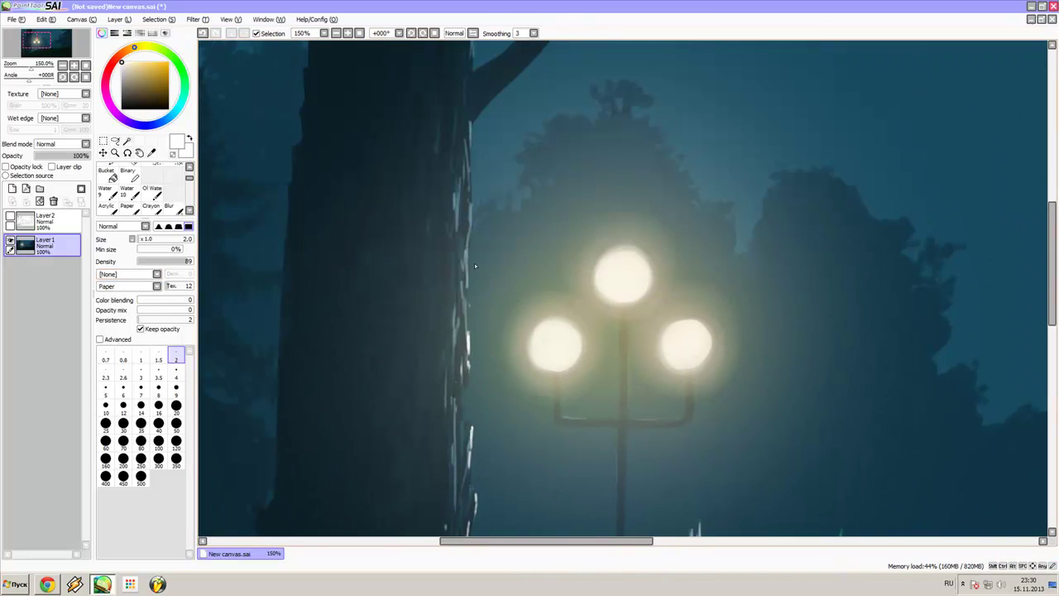
pyautogui.click(131, 389)
pyautogui.scroll(2, 497, 83)
# Paint pale rim-light strokes along the edge of the curved tree branch
pyautogui.press(']')
pyautogui.press(']')
pyautogui.press(']')
pyautogui.scroll(1, 567, 95)
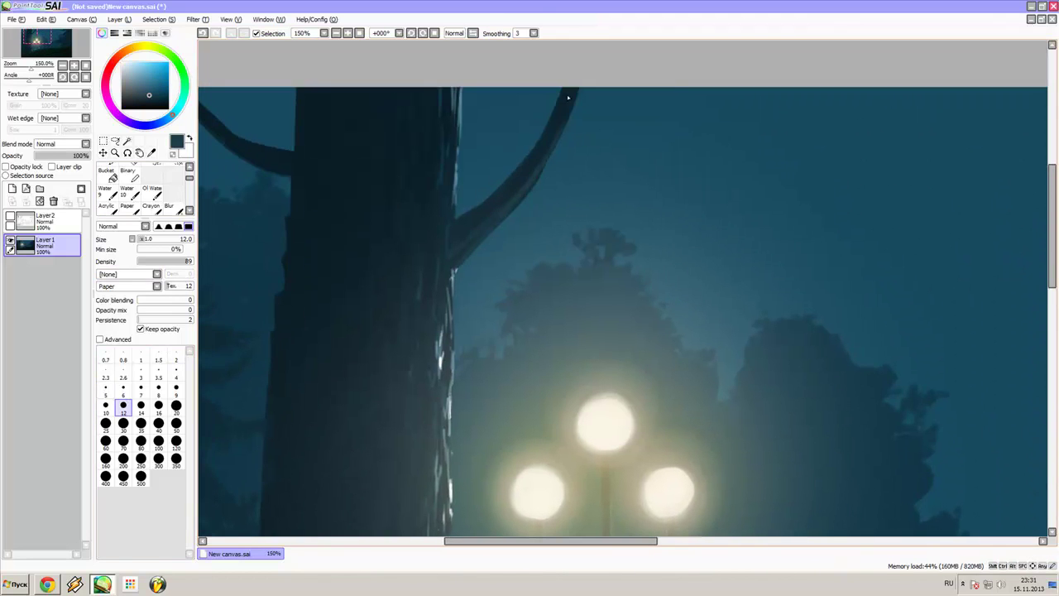
pyautogui.moveTo(489, 233); pyautogui.dragTo(577, 91)
pyautogui.press('[')
pyautogui.moveTo(476, 242); pyautogui.dragTo(514, 212)
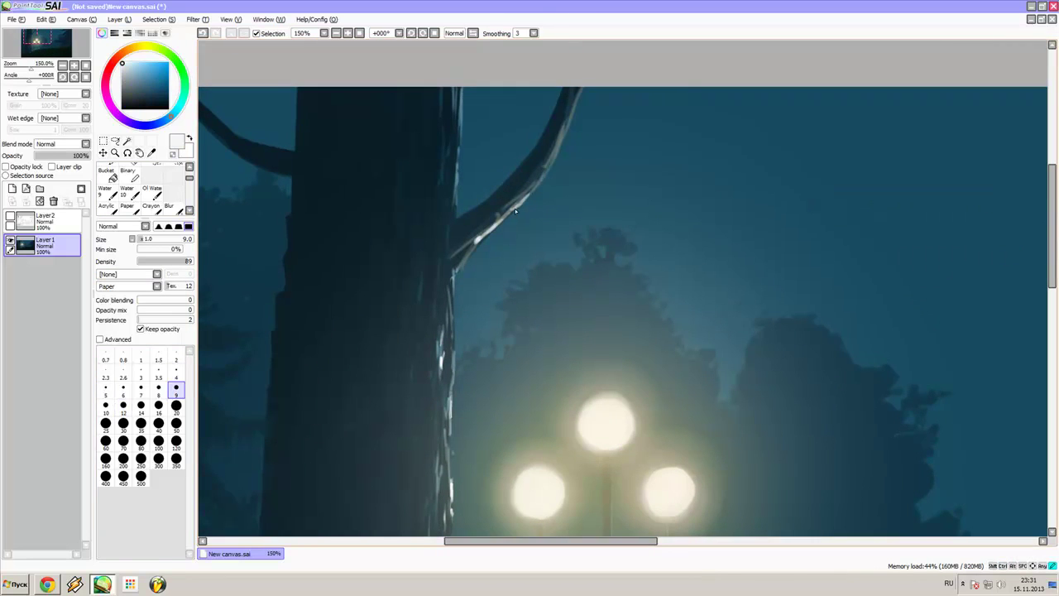
# Zoom out to the ground and switch between the soft and textured brushes
pyautogui.press('-')
pyautogui.press('-')
pyautogui.scroll(-2, 450, 96)
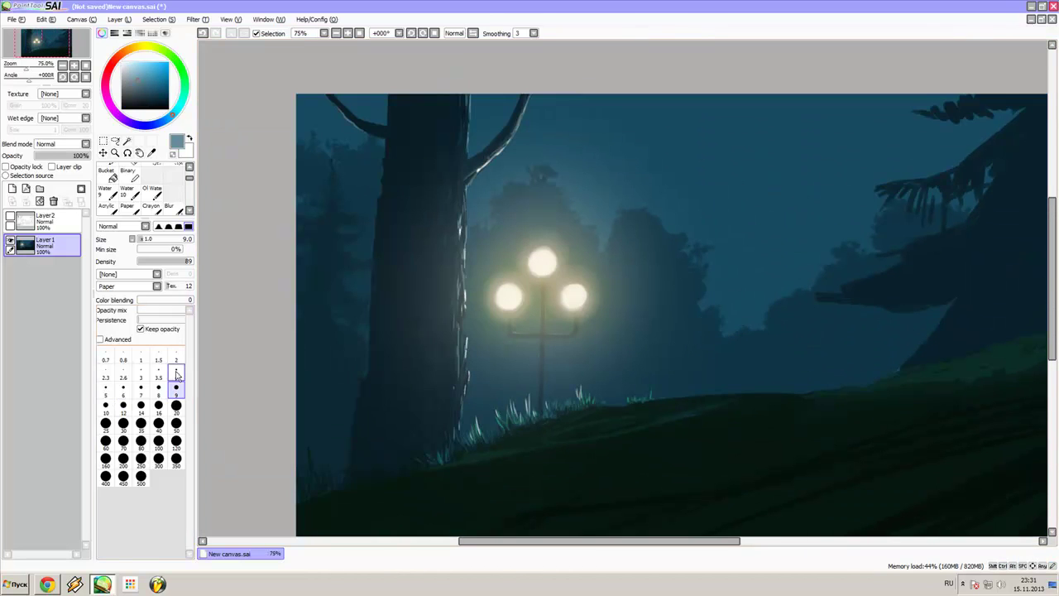
pyautogui.press('v')
pyautogui.press('[')
pyautogui.press('[')
pyautogui.press('[')
pyautogui.press('-')
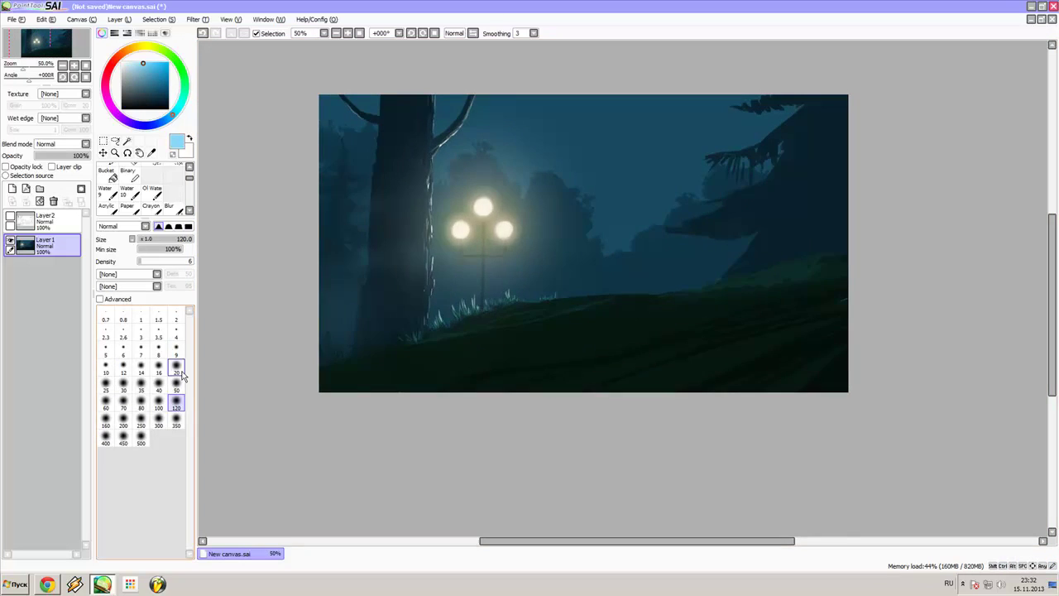
pyautogui.press('+')
pyautogui.press('+')
# Paint dark foliage on the top pine branch and a dark hanging branch below
pyautogui.press('b')
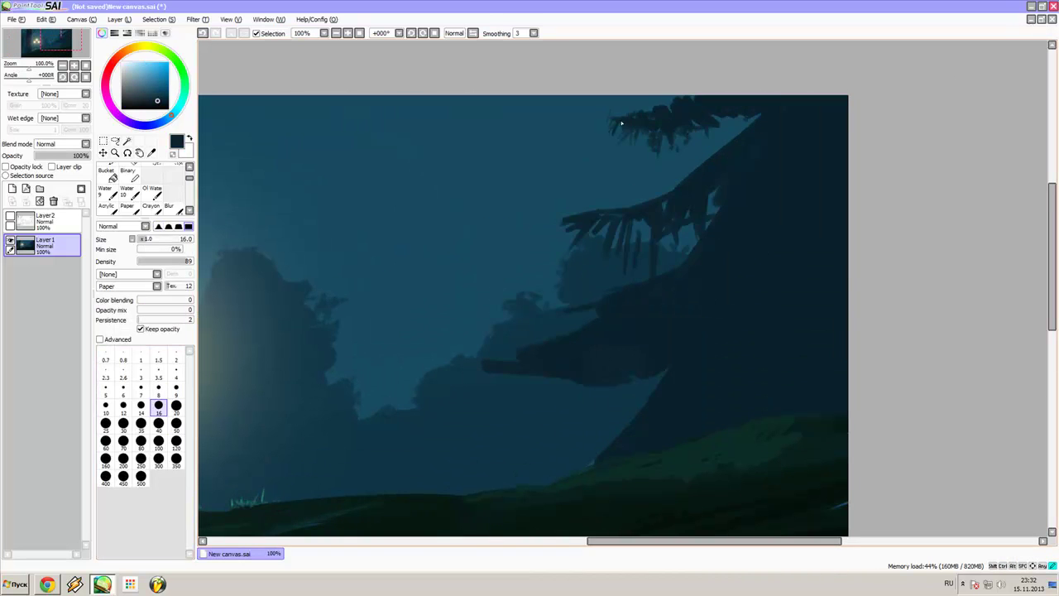
pyautogui.moveTo(621, 123); pyautogui.dragTo(719, 110)
pyautogui.press('[')
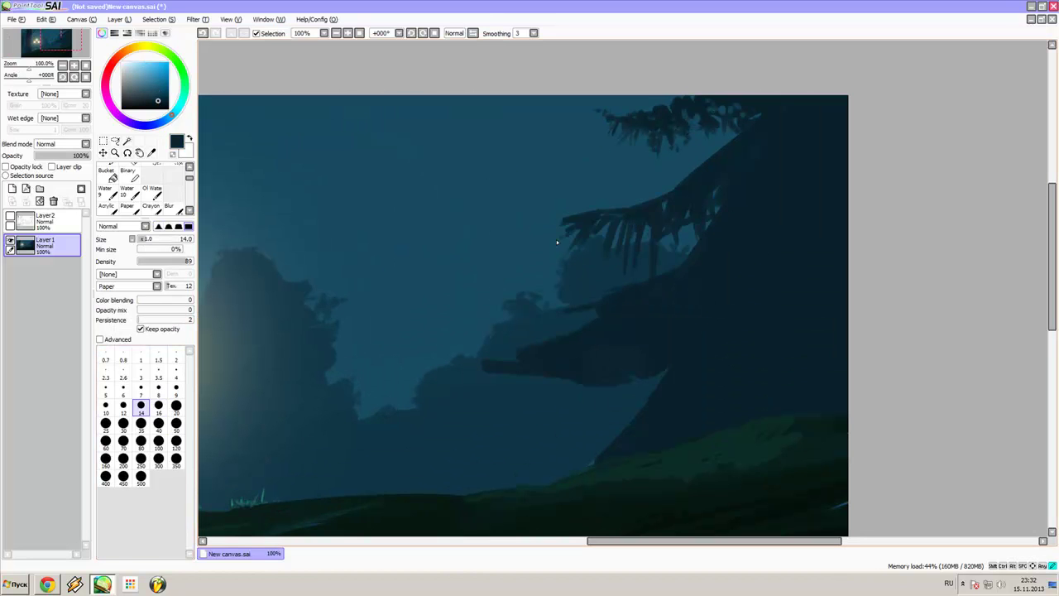
pyautogui.moveTo(687, 255); pyautogui.dragTo(686, 229)
# Sample teal from the painting and paint dark needles under the pine branch
pyautogui.keyDown('alt'); pyautogui.click(686, 223); pyautogui.keyUp('alt')
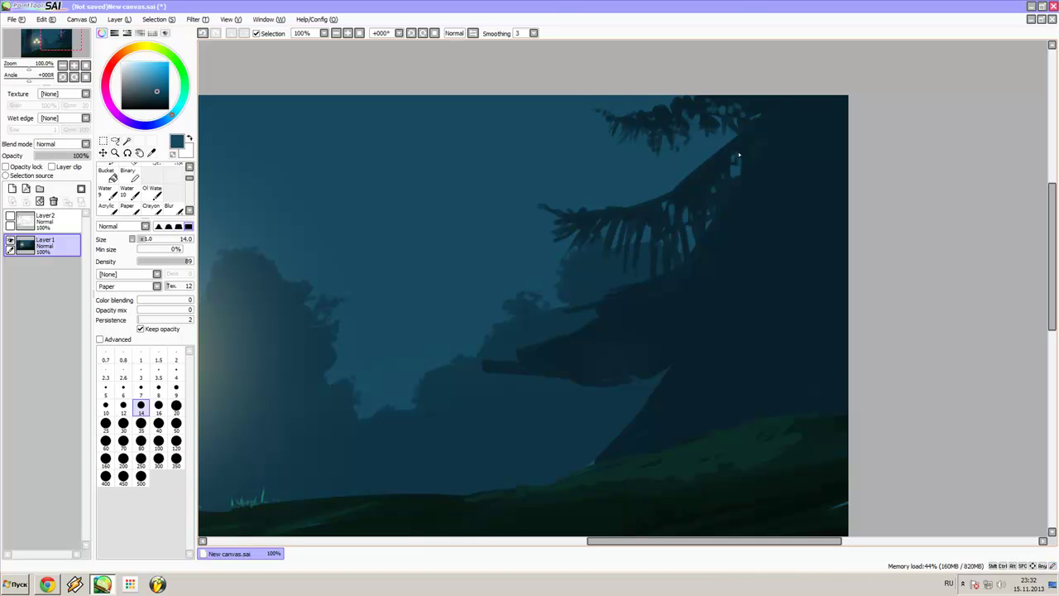
pyautogui.scroll(-4, 624, 266)
pyautogui.scroll(3, 609, 285)
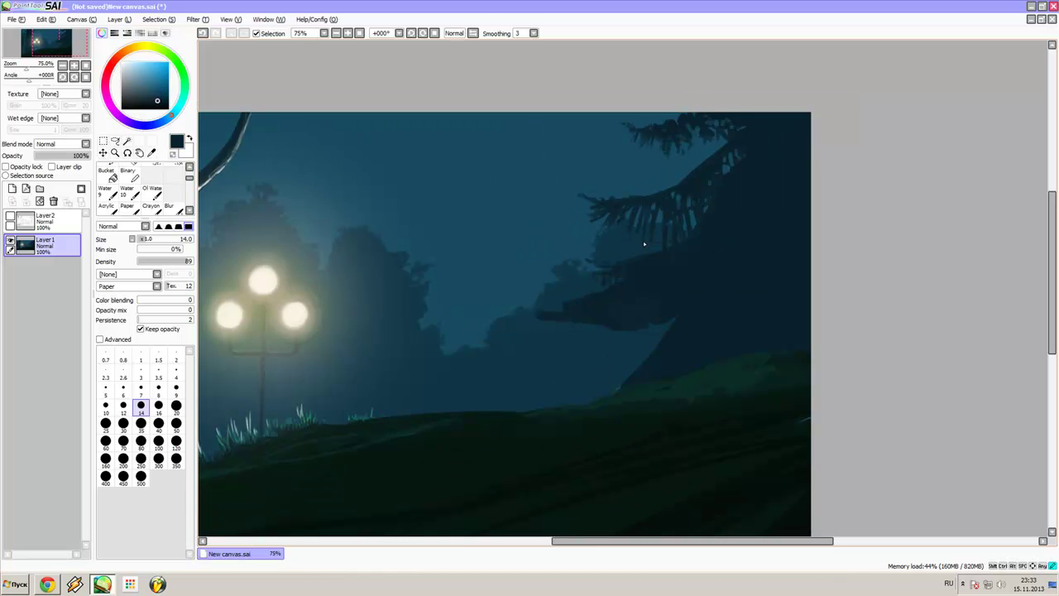
pyautogui.moveTo(588, 323); pyautogui.dragTo(678, 317)
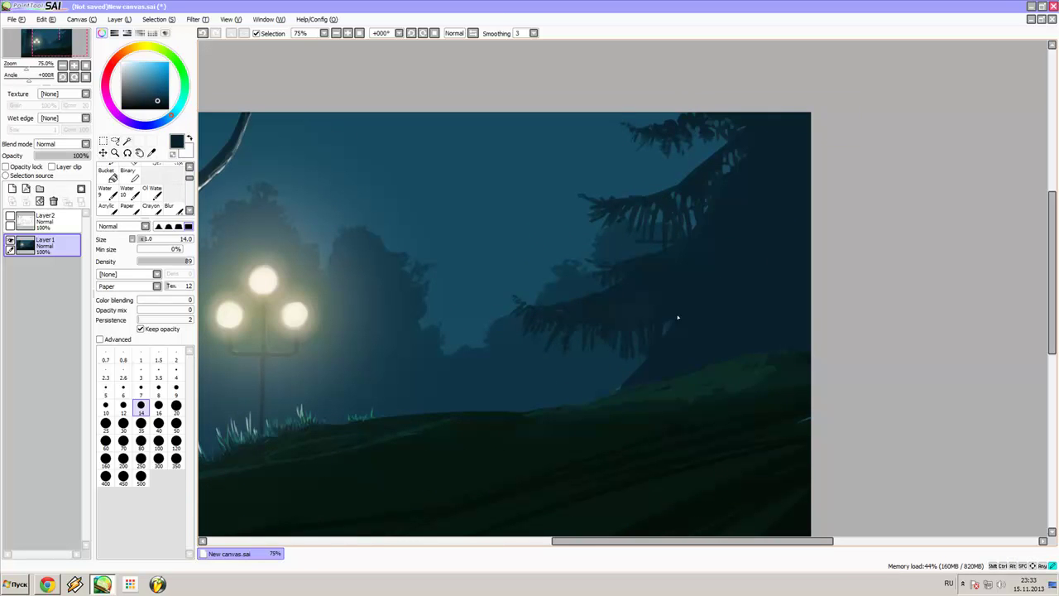
pyautogui.scroll(-2, 667, 311)
pyautogui.press('e')
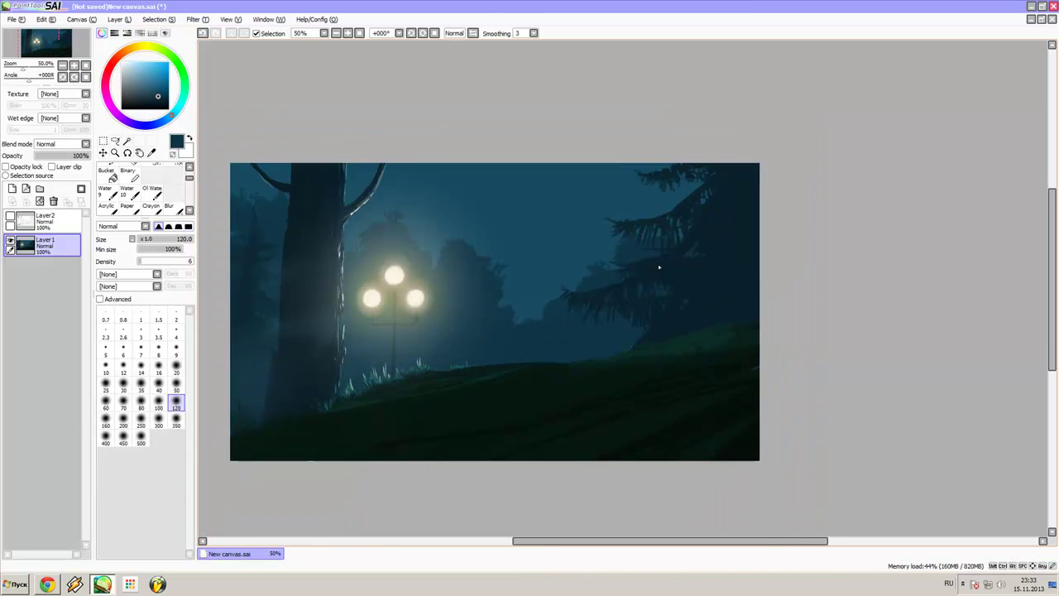
pyautogui.scroll(2, 691, 178)
pyautogui.press('b')
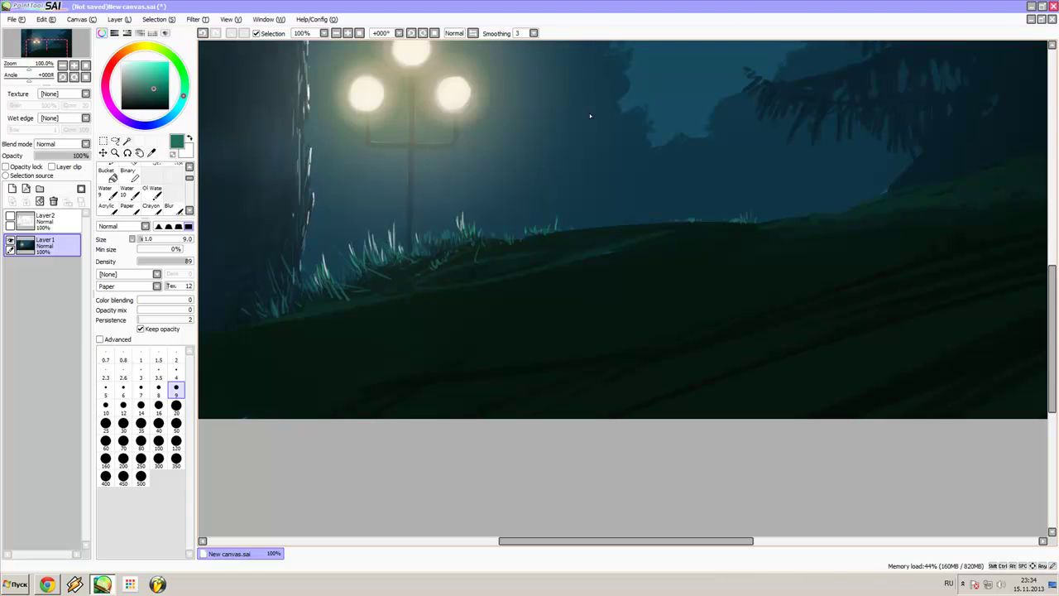
# Try near-black, dark red, dark blue and teal colours, resizing the brush between 9 and 50
pyautogui.scroll(-1, 569, 239)
pyautogui.keyDown('alt'); pyautogui.click(669, 286); pyautogui.keyUp('alt')
pyautogui.press(']')
pyautogui.press(']')
pyautogui.press(']')
pyautogui.scroll(-1, 784, 283)
pyautogui.scroll(1, 720, 260)
pyautogui.press(']')
pyautogui.press(']')
pyautogui.press(']')
pyautogui.keyDown('alt'); pyautogui.click(707, 362); pyautogui.keyUp('alt')
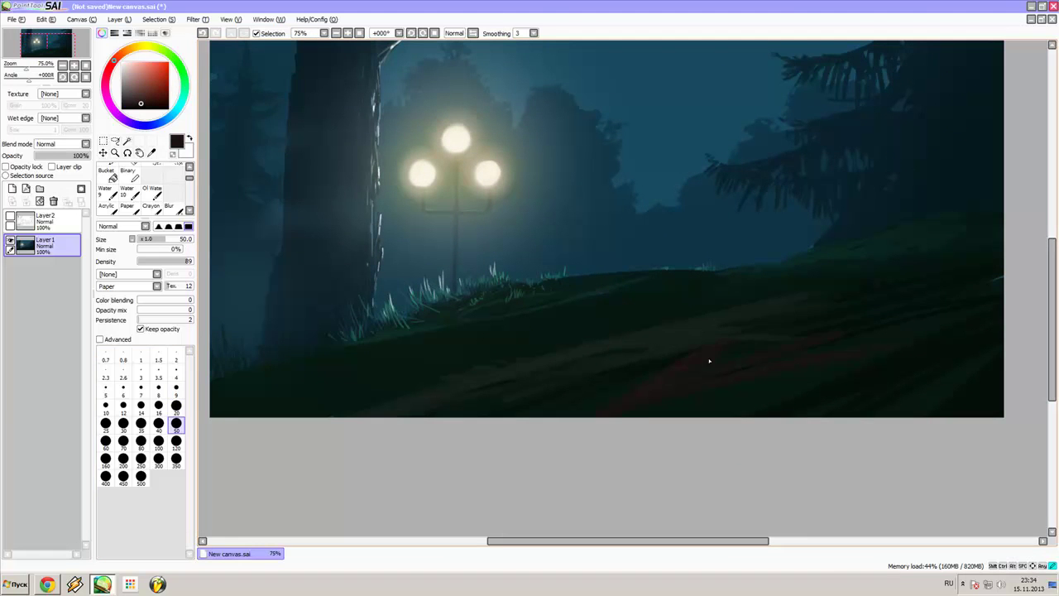
pyautogui.keyDown('alt'); pyautogui.click(700, 387); pyautogui.keyUp('alt')
pyautogui.press('[')
pyautogui.press('[')
pyautogui.press('[')
pyautogui.keyDown('alt'); pyautogui.click(393, 331); pyautogui.keyUp('alt')
pyautogui.press('[')
pyautogui.press('[')
pyautogui.press('[')
# Draw a thin light grey-blue branch across the sky, then undo it
pyautogui.scroll(2, 607, 109)
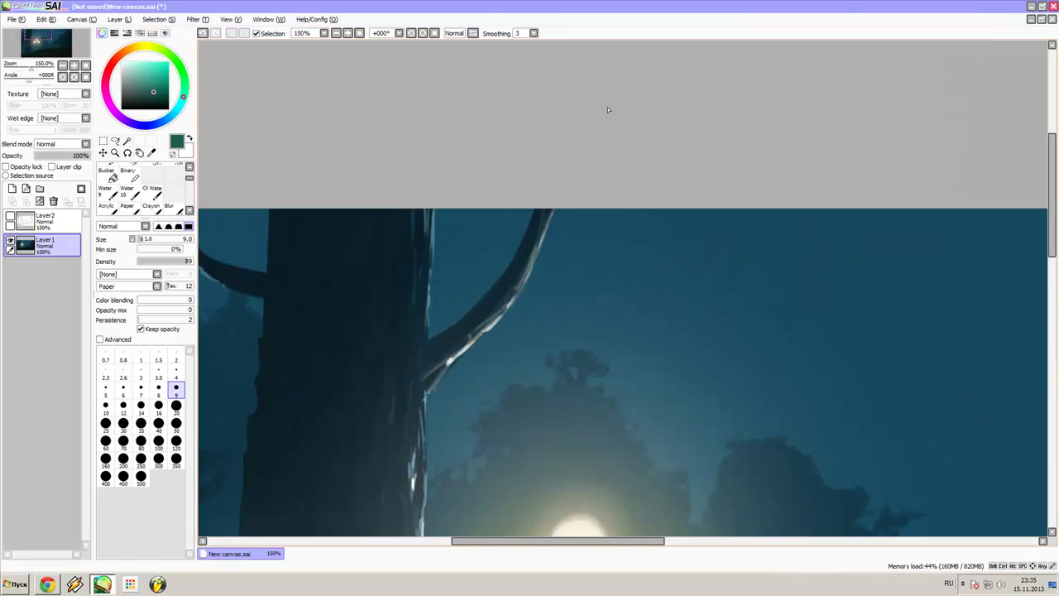
pyautogui.keyDown('alt'); pyautogui.click(505, 263); pyautogui.keyUp('alt')
pyautogui.moveTo(536, 252); pyautogui.dragTo(885, 299)
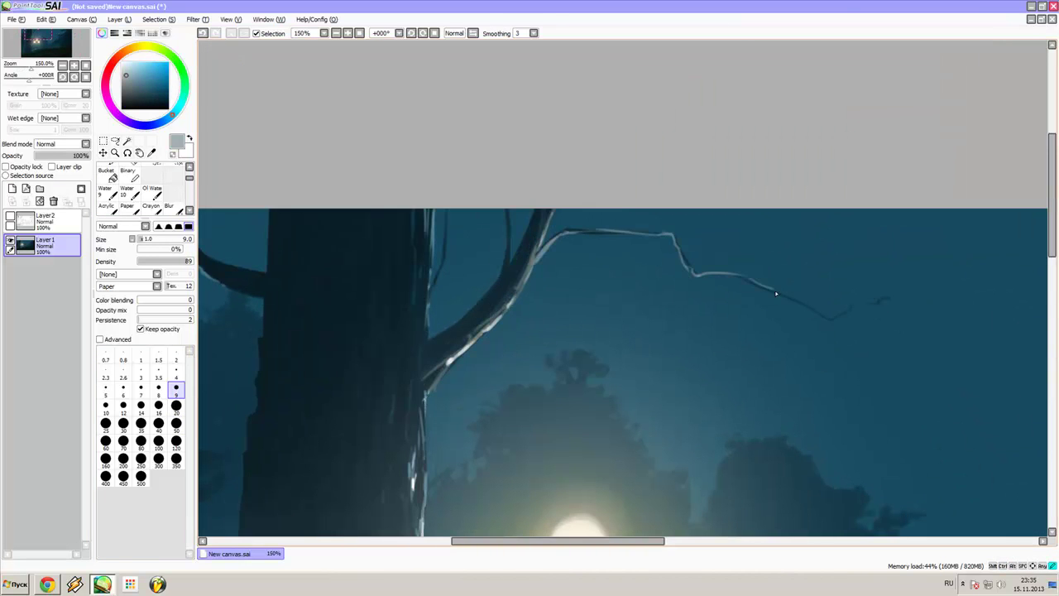
pyautogui.hotkey('ctrl', 'z')
pyautogui.scroll(-2, 776, 293)
pyautogui.scroll(1, 533, 266)
pyautogui.scroll(1, 533, 267)
# Draw thin twigs rising from the branch and add a light grey-blue highlight stroke
pyautogui.moveTo(616, 178); pyautogui.dragTo(695, 117)
pyautogui.keyDown('alt'); pyautogui.click(509, 247); pyautogui.keyUp('alt')
pyautogui.moveTo(557, 209); pyautogui.dragTo(624, 178)
pyautogui.scroll(-3, 657, 147)
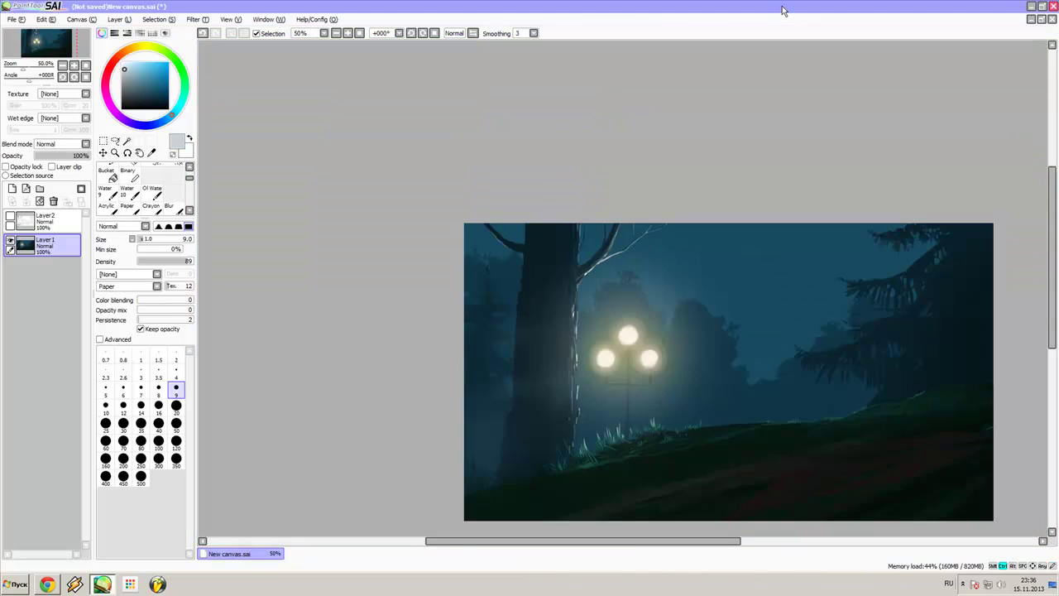
# Sample the lamp's light yellow and set a large soft brush to size 100
pyautogui.keyDown('alt'); pyautogui.click(538, 293); pyautogui.keyUp('alt')
pyautogui.press('a')
pyautogui.click(176, 386)
pyautogui.click(158, 402)
# Paint green grass blades at the lower left with the textured brush at sizes 16–20
pyautogui.click(176, 386)
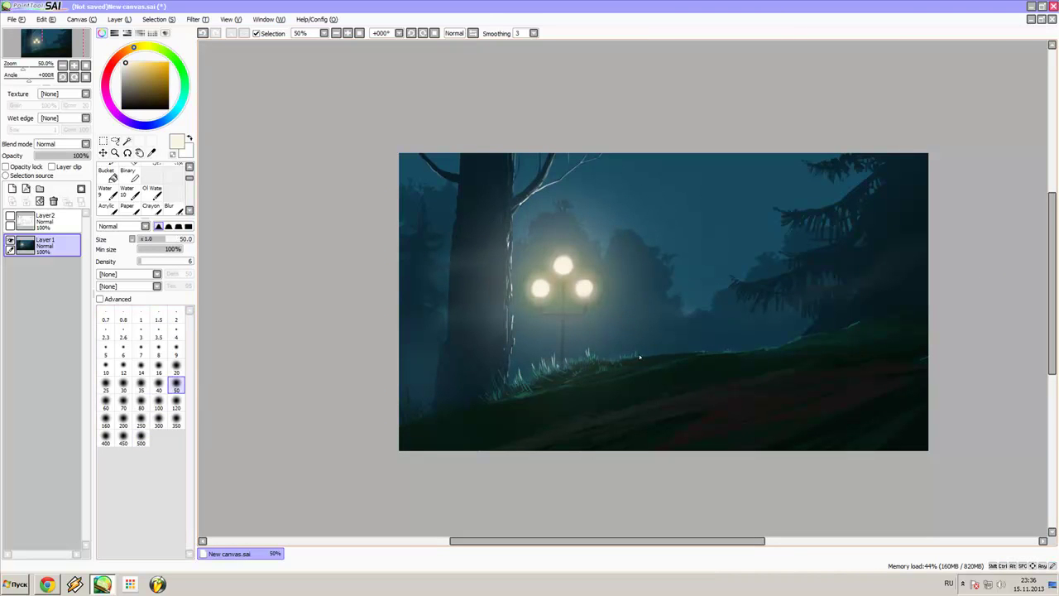
pyautogui.scroll(1, 487, 404)
pyautogui.scroll(1, 708, 178)
pyautogui.press('b')
pyautogui.moveTo(374, 427)
pyautogui.mouseDown()
pyautogui.moveTo(360, 370)
pyautogui.moveTo(382, 459)
pyautogui.mouseUp()
pyautogui.press(']')
pyautogui.press(']')
pyautogui.press(']')
pyautogui.moveTo(265, 406); pyautogui.dragTo(389, 468)
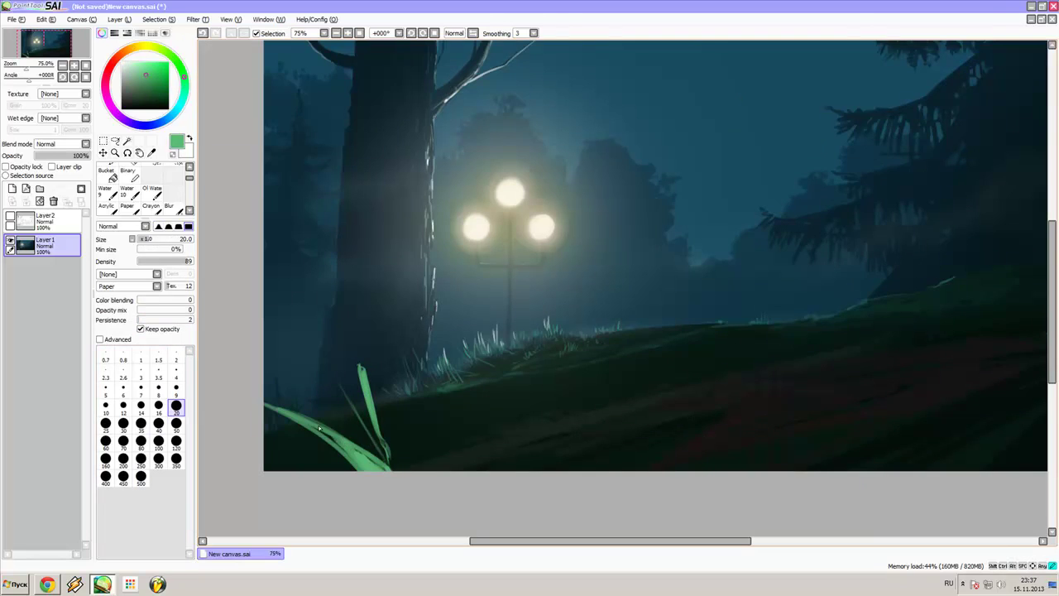
pyautogui.scroll(-1, 360, 370)
pyautogui.press('[')
pyautogui.moveTo(472, 409); pyautogui.dragTo(467, 358)
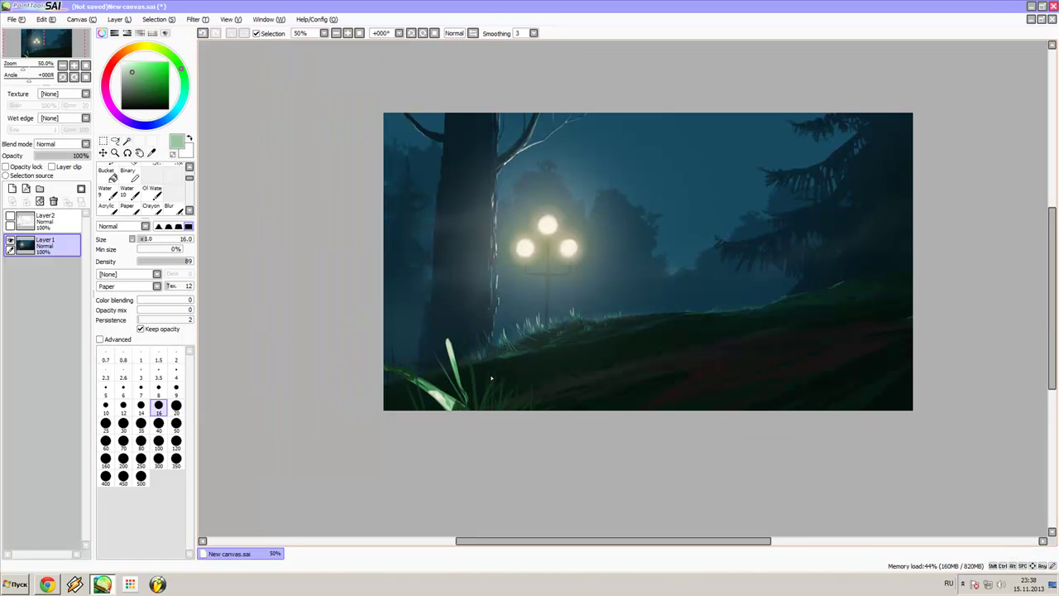
# Paint six tall green grass blades along the lower right corner
pyautogui.moveTo(728, 414); pyautogui.dragTo(755, 349)
pyautogui.moveTo(718, 414); pyautogui.dragTo(718, 384)
pyautogui.moveTo(806, 413); pyautogui.dragTo(811, 390)
pyautogui.moveTo(828, 413); pyautogui.dragTo(914, 303)
pyautogui.moveTo(865, 413); pyautogui.dragTo(903, 313)
pyautogui.moveTo(881, 414); pyautogui.dragTo(914, 356)
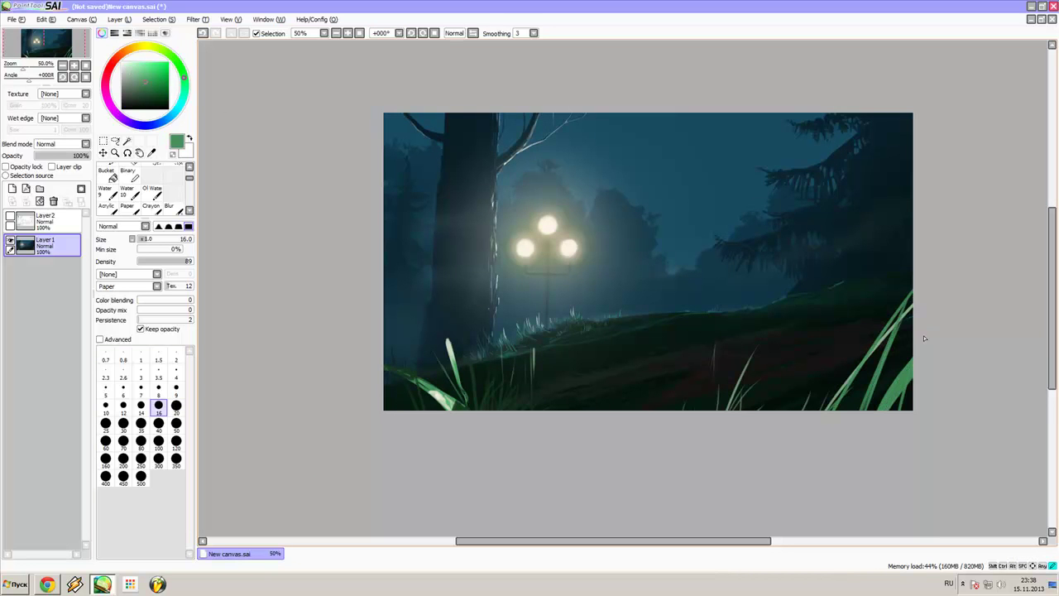
pyautogui.press(']')
pyautogui.press(']')
pyautogui.press(']')
# Paint a light blue-grey board shape with hatching in the grass
pyautogui.scroll(1, 686, 296)
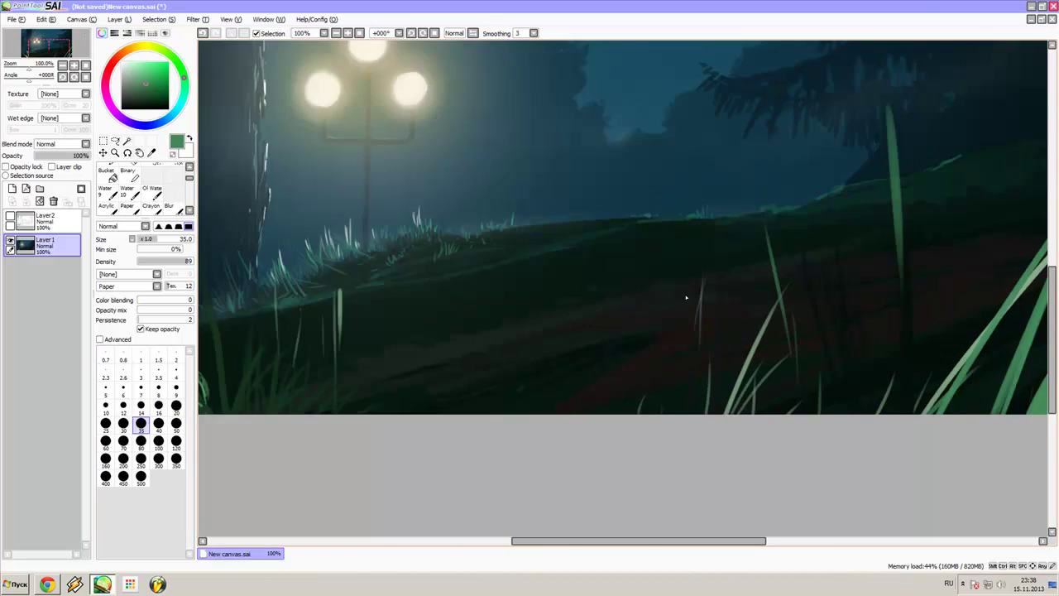
pyautogui.scroll(1, 695, 265)
pyautogui.scroll(-2, 745, 261)
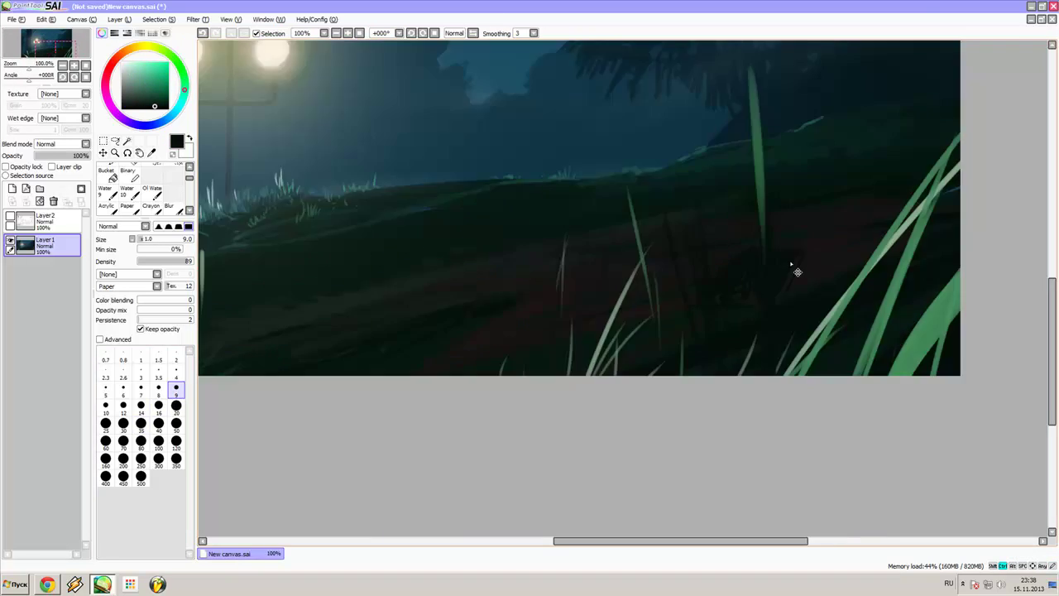
pyautogui.scroll(1, 793, 266)
pyautogui.click(139, 86)
pyautogui.scroll(1, 709, 309)
pyautogui.moveTo(670, 322)
pyautogui.mouseDown()
pyautogui.moveTo(811, 322)
pyautogui.moveTo(793, 329)
pyautogui.mouseUp()
pyautogui.click(158, 405)
pyautogui.moveTo(860, 236)
pyautogui.mouseDown()
pyautogui.moveTo(800, 319)
pyautogui.moveTo(786, 315)
pyautogui.mouseUp()
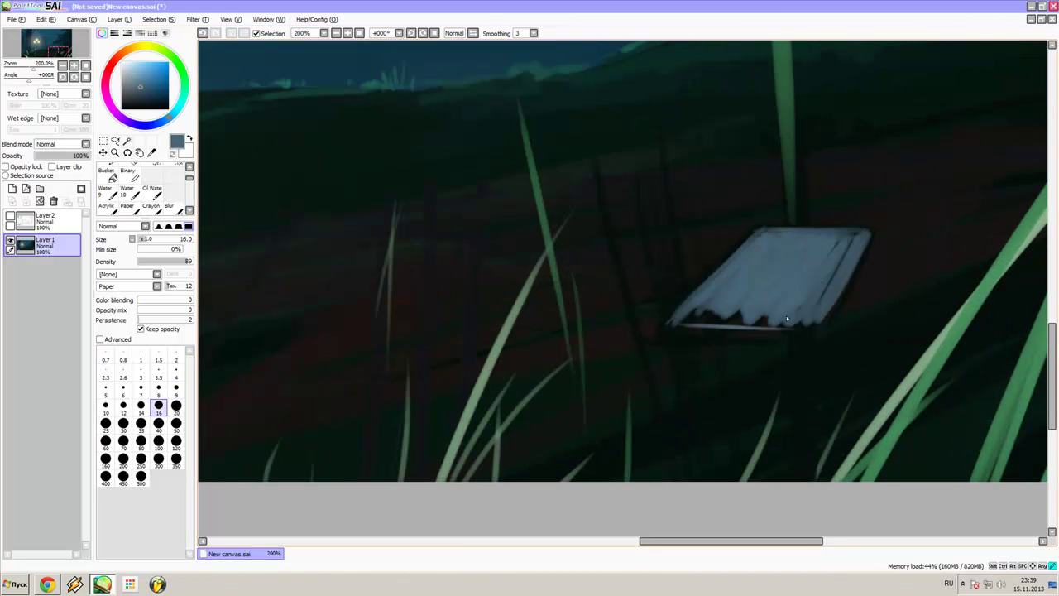
pyautogui.scroll(-4, 786, 315)
pyautogui.scroll(2, 687, 248)
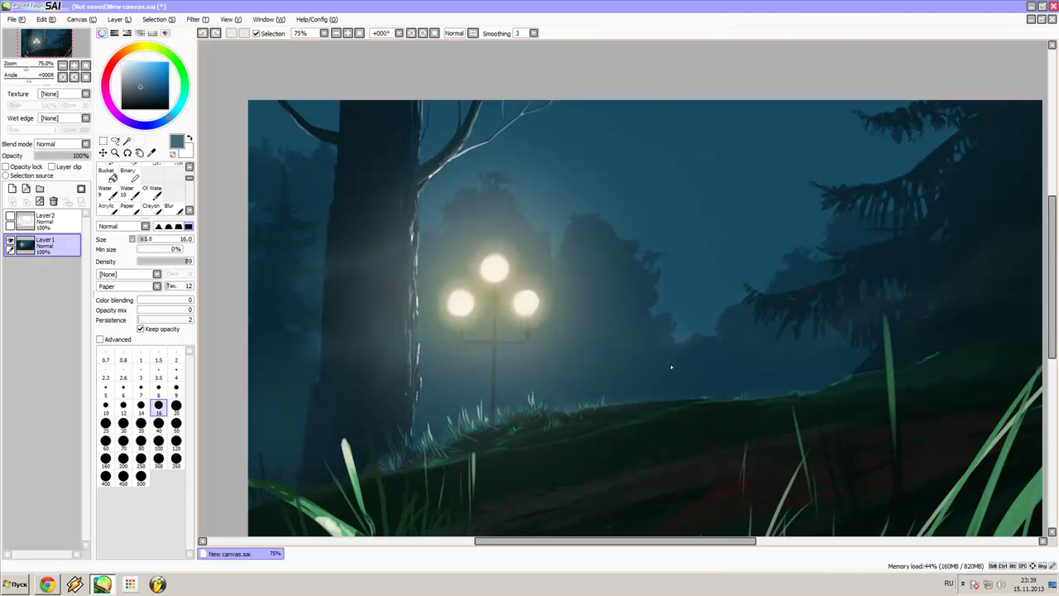
# Paint black size-20 grass blades along the bottom edge of the foreground
pyautogui.click(150, 108)
pyautogui.click(176, 405)
pyautogui.moveTo(645, 377); pyautogui.dragTo(658, 306)
pyautogui.moveTo(592, 377); pyautogui.dragTo(600, 294)
pyautogui.moveTo(530, 383); pyautogui.dragTo(496, 327)
pyautogui.moveTo(347, 377); pyautogui.dragTo(360, 343)
pyautogui.moveTo(249, 364); pyautogui.dragTo(240, 330)
pyautogui.moveTo(207, 244); pyautogui.dragTo(329, 235)
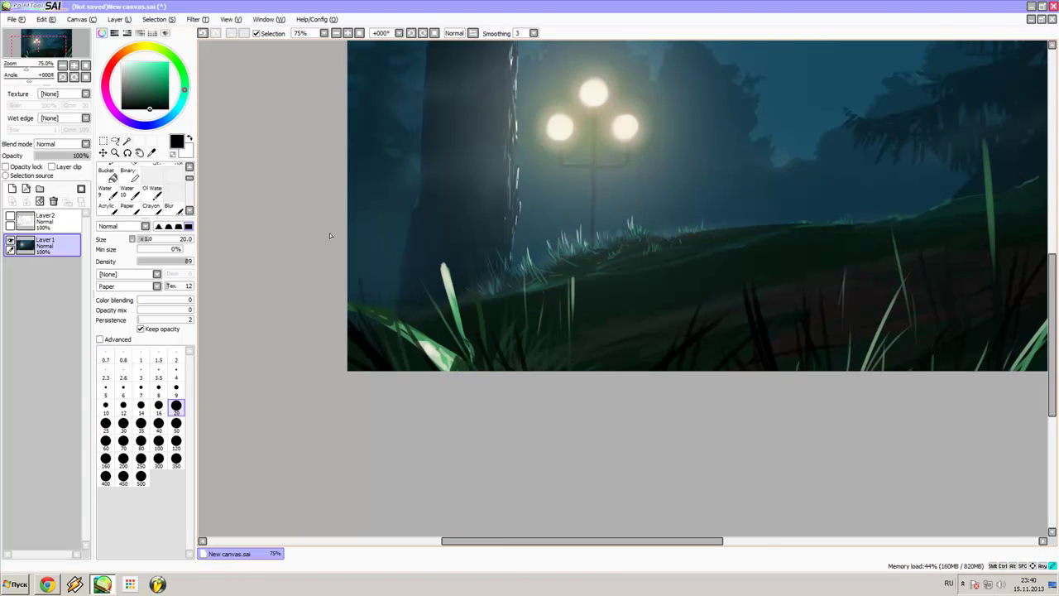
pyautogui.moveTo(484, 317); pyautogui.dragTo(333, 378)
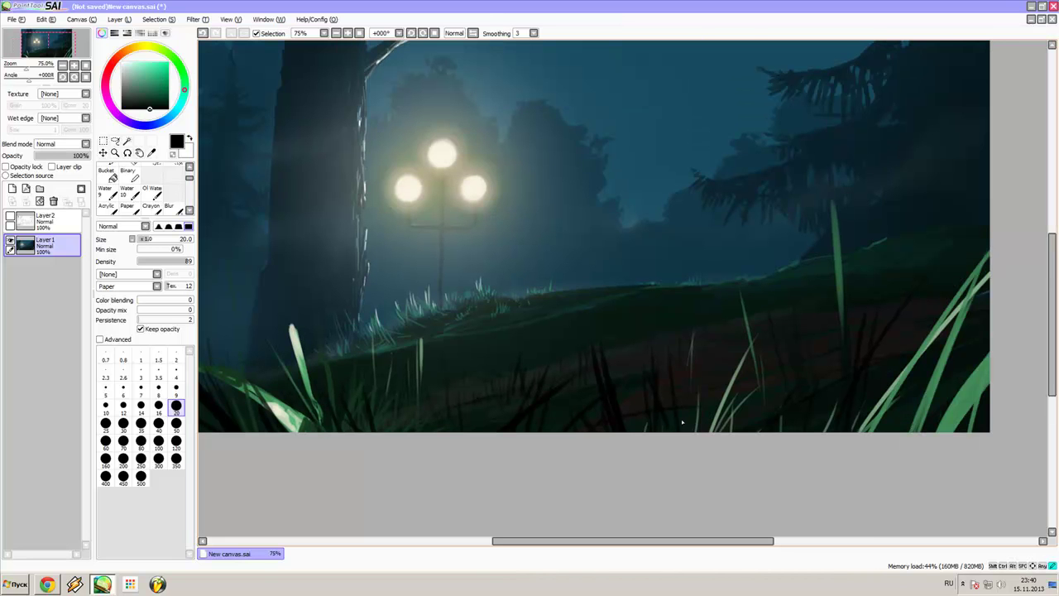
# Pick a light green and paint a grass blade in the foreground at brush size 20
pyautogui.keyDown('alt'); pyautogui.click(713, 354); pyautogui.keyUp('alt')
pyautogui.click(158, 405)
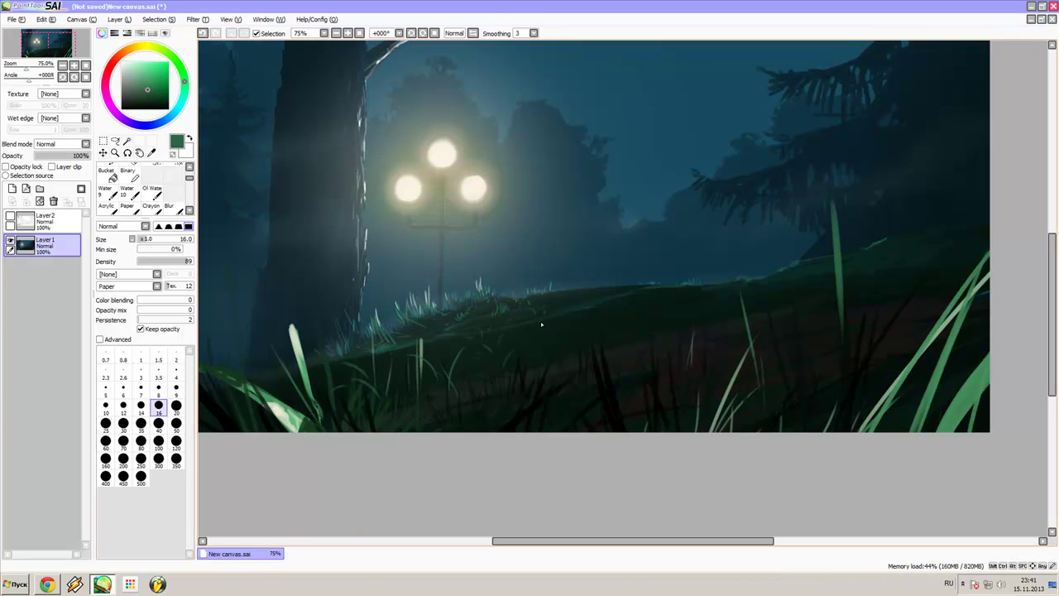
pyautogui.scroll(-2, 655, 333)
pyautogui.click(141, 423)
pyautogui.click(177, 406)
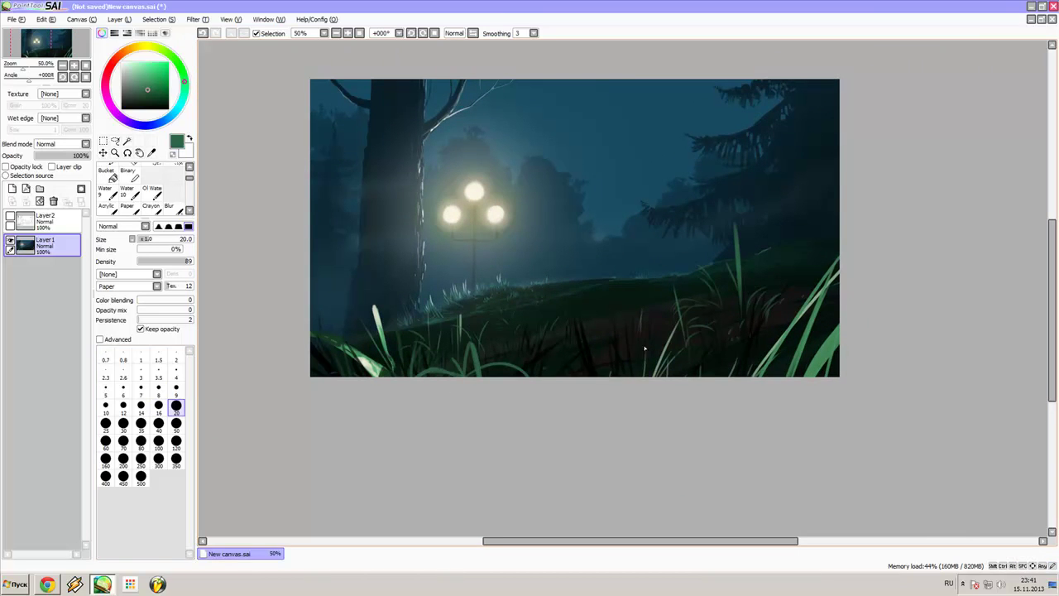
pyautogui.moveTo(711, 377); pyautogui.dragTo(750, 361)
# Set the brush size to 14 for finer grass blades across the foreground
pyautogui.click(140, 405)
pyautogui.scroll(2, 627, 207)
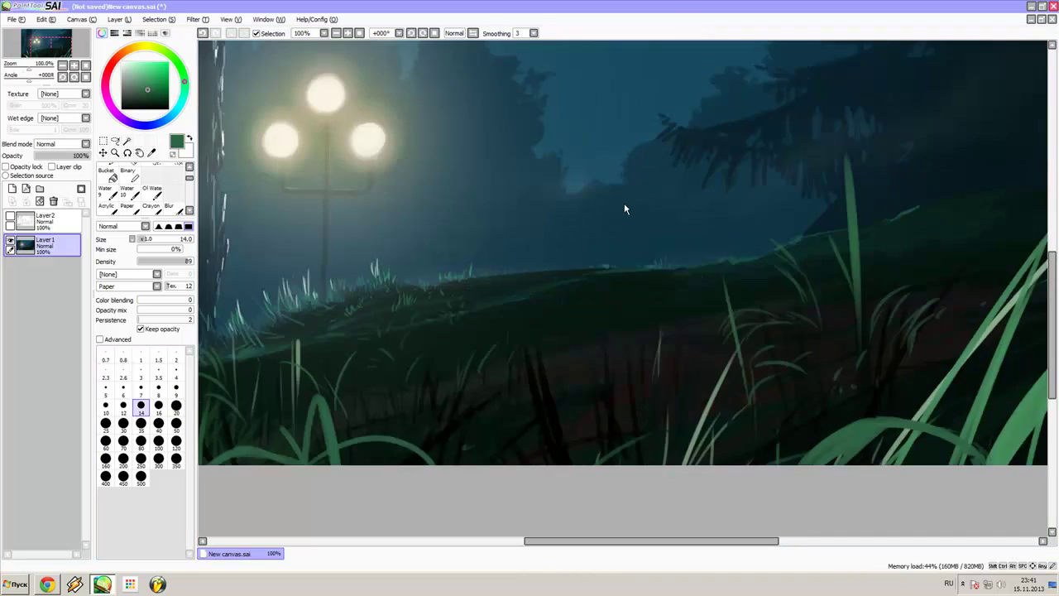
pyautogui.scroll(-2, 712, 280)
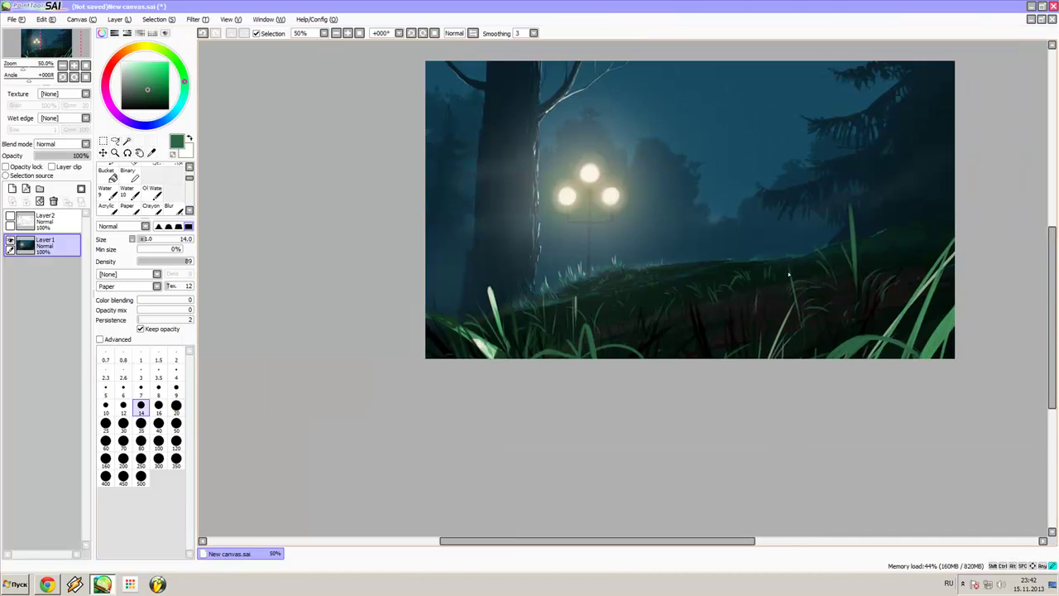
pyautogui.scroll(2, 788, 275)
pyautogui.scroll(-3, 591, 268)
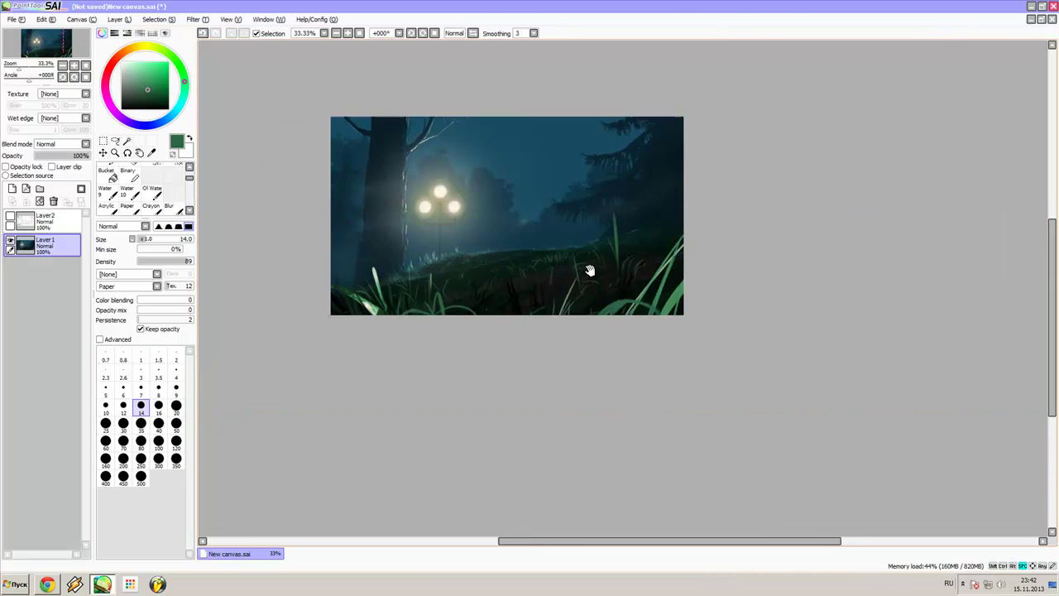
pyautogui.scroll(2, 591, 267)
pyautogui.scroll(-2, 709, 336)
pyautogui.scroll(1, 639, 245)
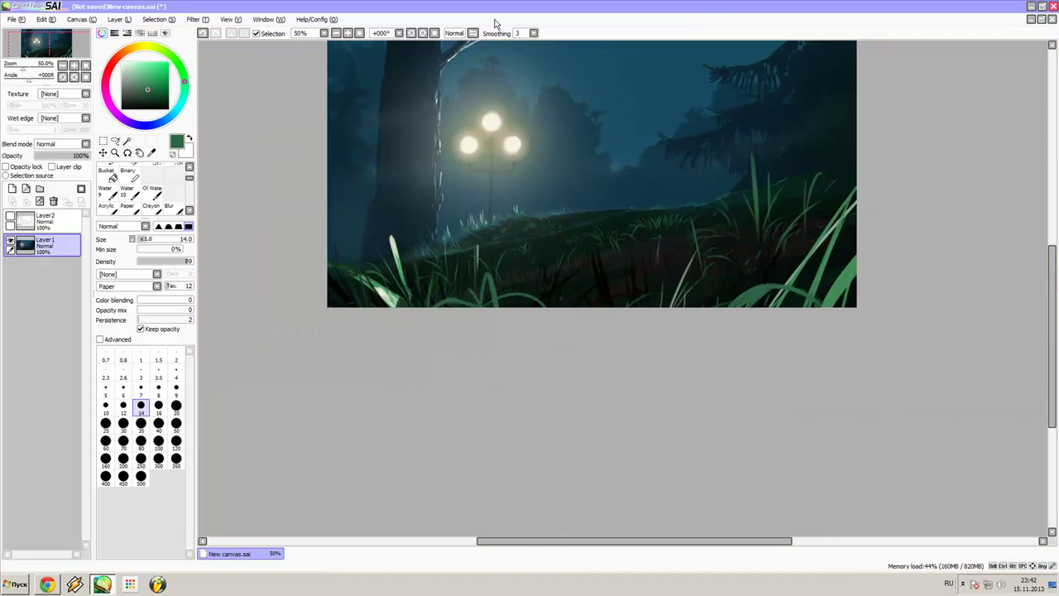
pyautogui.scroll(3, 640, 245)
pyautogui.scroll(-1, 621, 248)
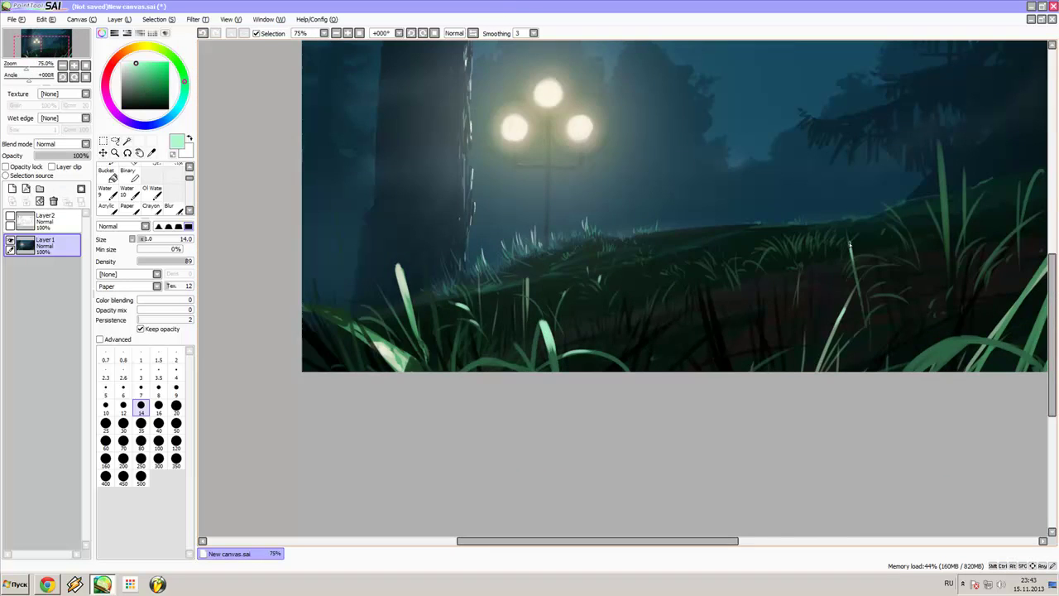
pyautogui.scroll(-2, 621, 248)
pyautogui.scroll(4, 620, 249)
# Paint brown flower spots across the foreground grass with a brown brush at size 20
pyautogui.moveTo(185, 78); pyautogui.dragTo(131, 48)
pyautogui.click(153, 98)
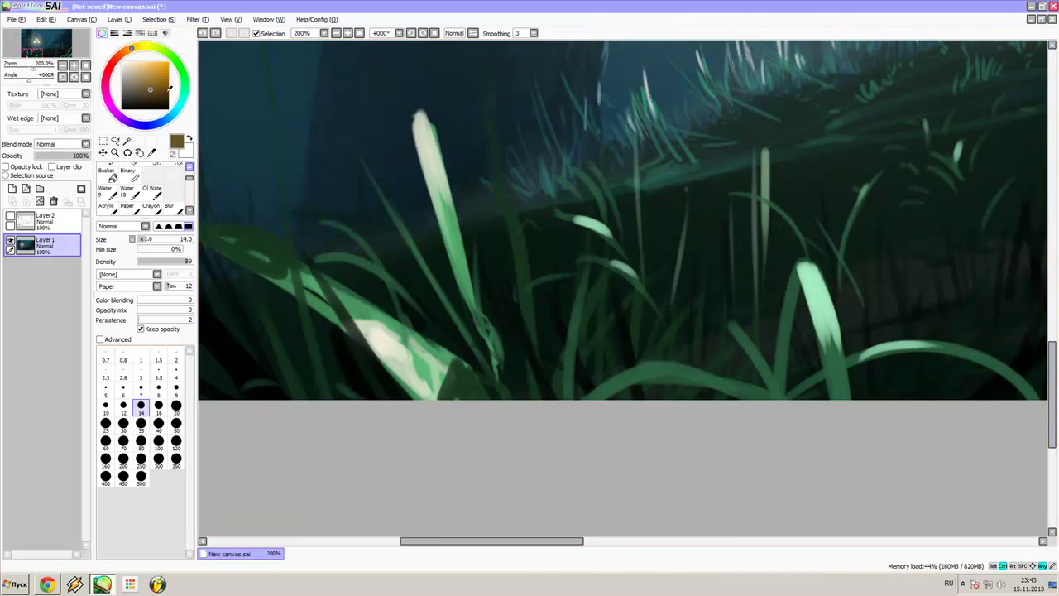
pyautogui.moveTo(546, 336); pyautogui.dragTo(654, 306)
pyautogui.click(176, 405)
pyautogui.scroll(-2, 574, 279)
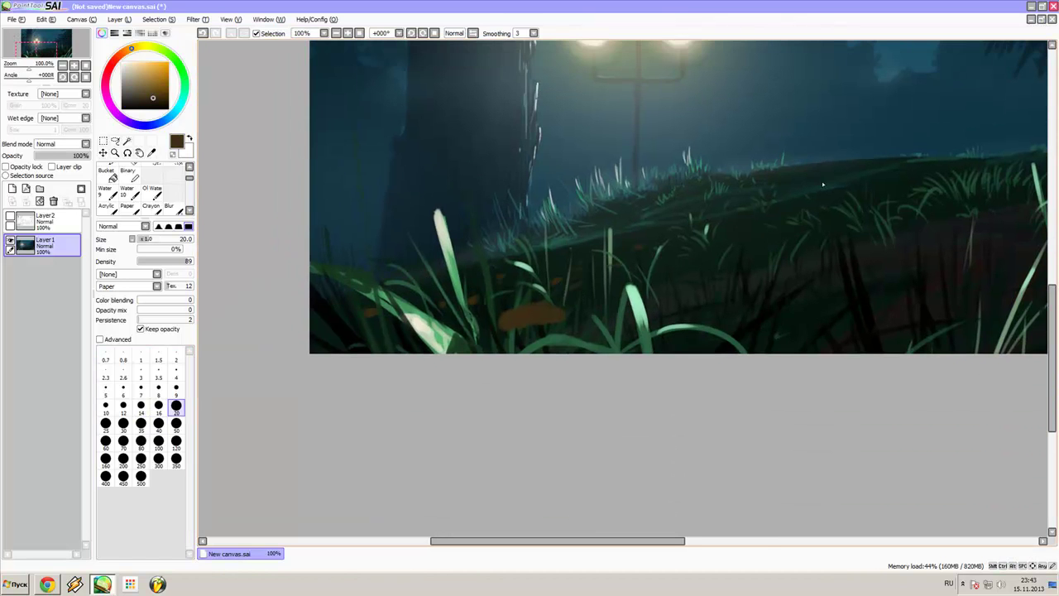
pyautogui.scroll(-2, 790, 306)
pyautogui.scroll(2, 720, 289)
pyautogui.moveTo(708, 294); pyautogui.dragTo(736, 285)
pyautogui.moveTo(740, 406); pyautogui.dragTo(807, 384)
pyautogui.moveTo(848, 352); pyautogui.dragTo(909, 356)
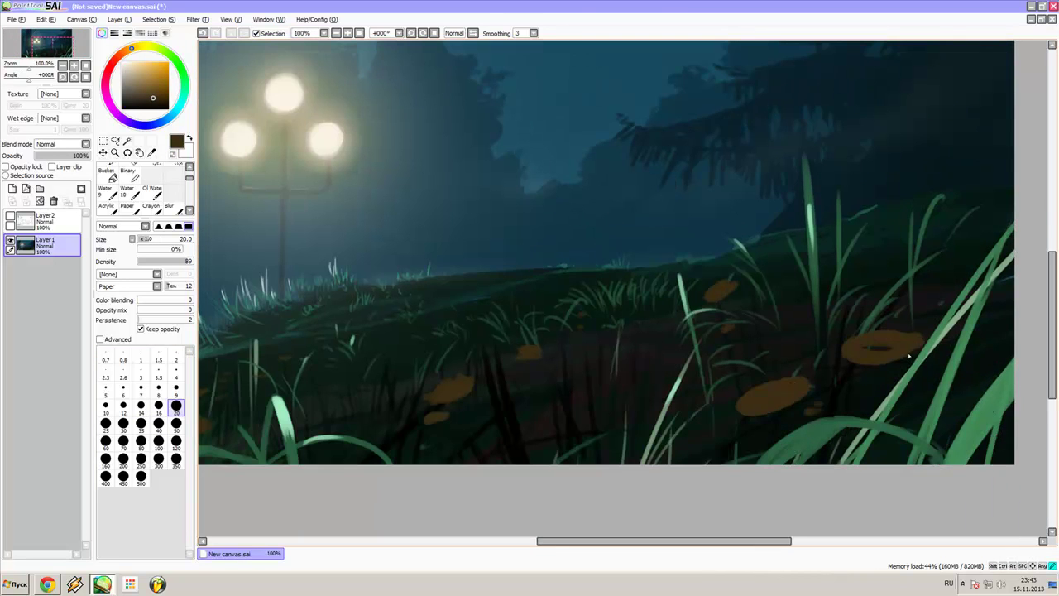
pyautogui.scroll(-2, 909, 356)
pyautogui.scroll(3, 496, 223)
# Add pale orange petal strokes around the upper and lower brown spots at size 9
pyautogui.click(126, 68)
pyautogui.moveTo(472, 217); pyautogui.dragTo(521, 225)
pyautogui.click(177, 387)
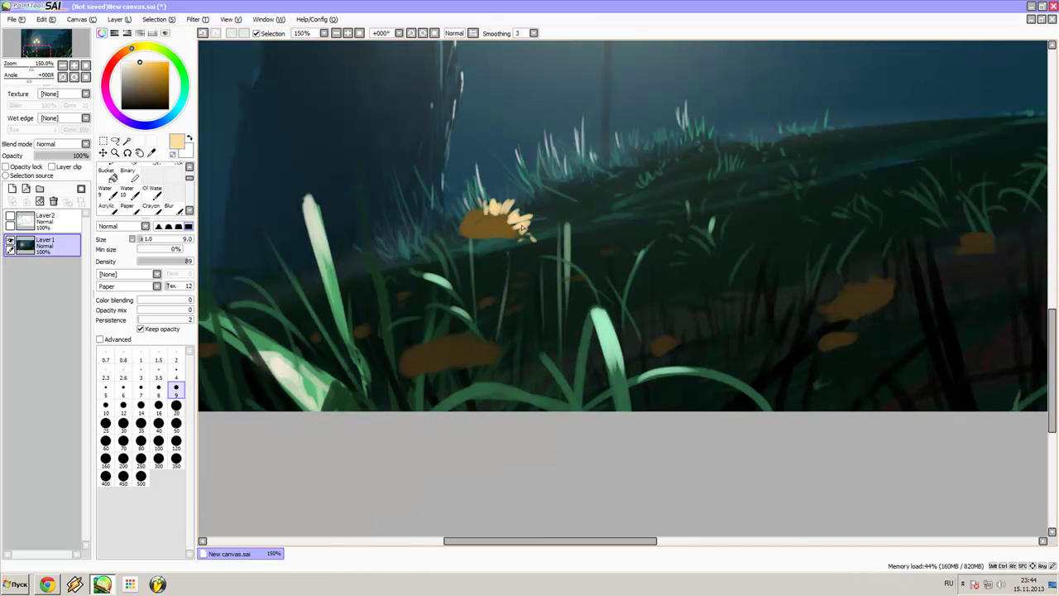
pyautogui.moveTo(476, 198); pyautogui.dragTo(454, 233)
pyautogui.moveTo(431, 341)
pyautogui.mouseDown()
pyautogui.moveTo(467, 331)
pyautogui.moveTo(404, 352)
pyautogui.mouseUp()
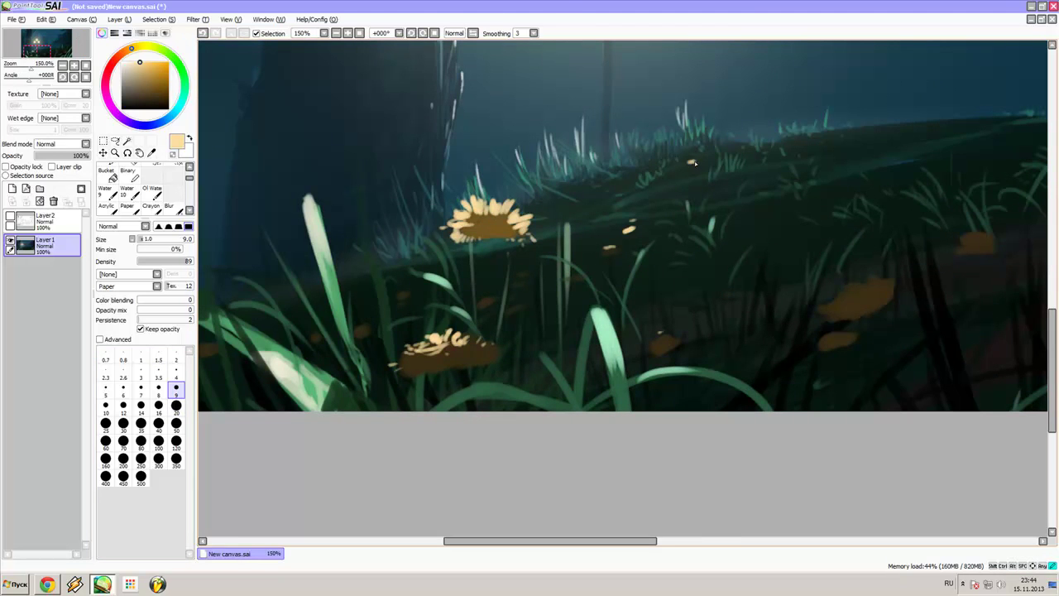
pyautogui.scroll(-2, 476, 249)
# Pick a pale green-white and size the brush 16, then 9, for the right-hand petals
pyautogui.scroll(-2, 895, 105)
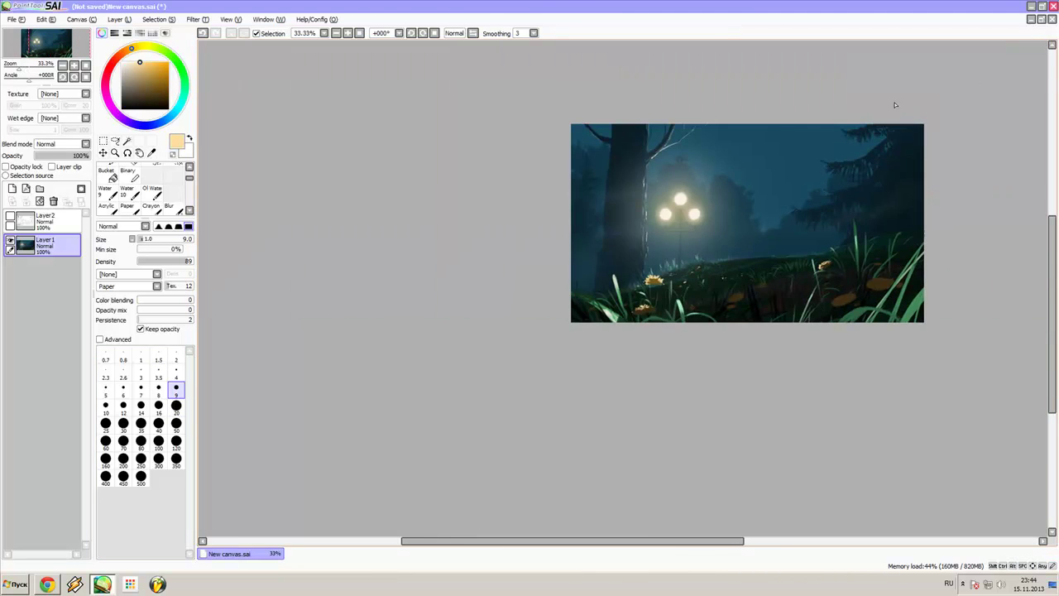
pyautogui.scroll(2, 867, 186)
pyautogui.press(']')
pyautogui.press(']')
pyautogui.press(']')
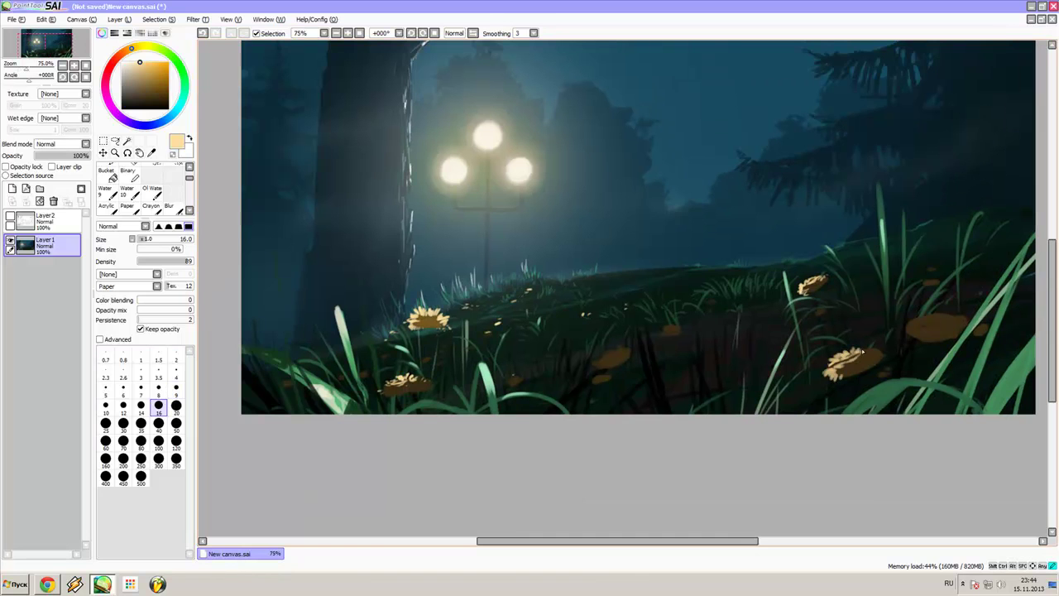
pyautogui.keyDown('alt'); pyautogui.click(802, 365); pyautogui.keyUp('alt')
pyautogui.press('[')
pyautogui.press('[')
pyautogui.press('[')
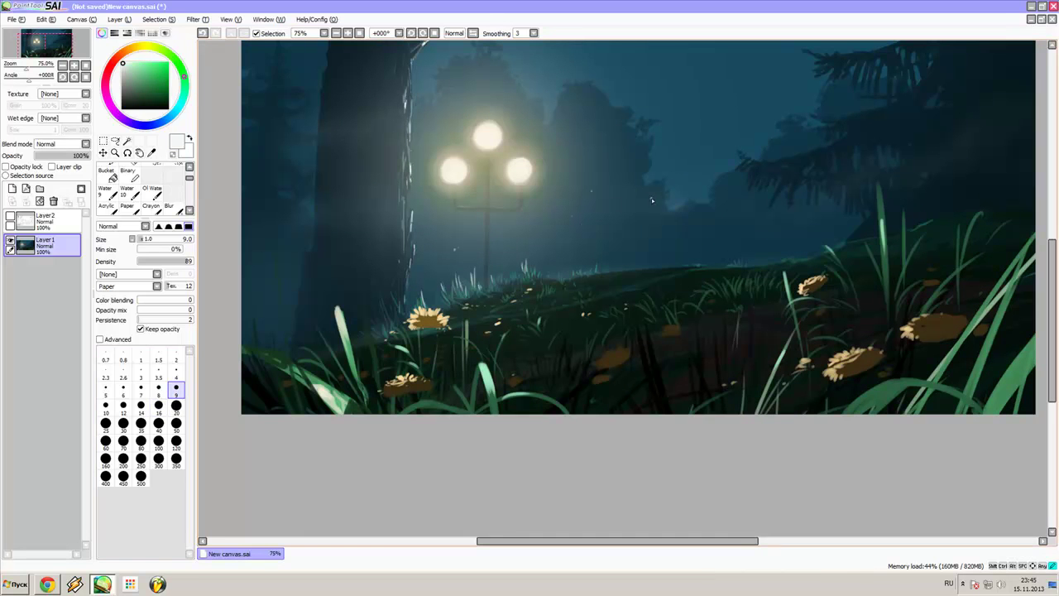
pyautogui.scroll(-1, 372, 219)
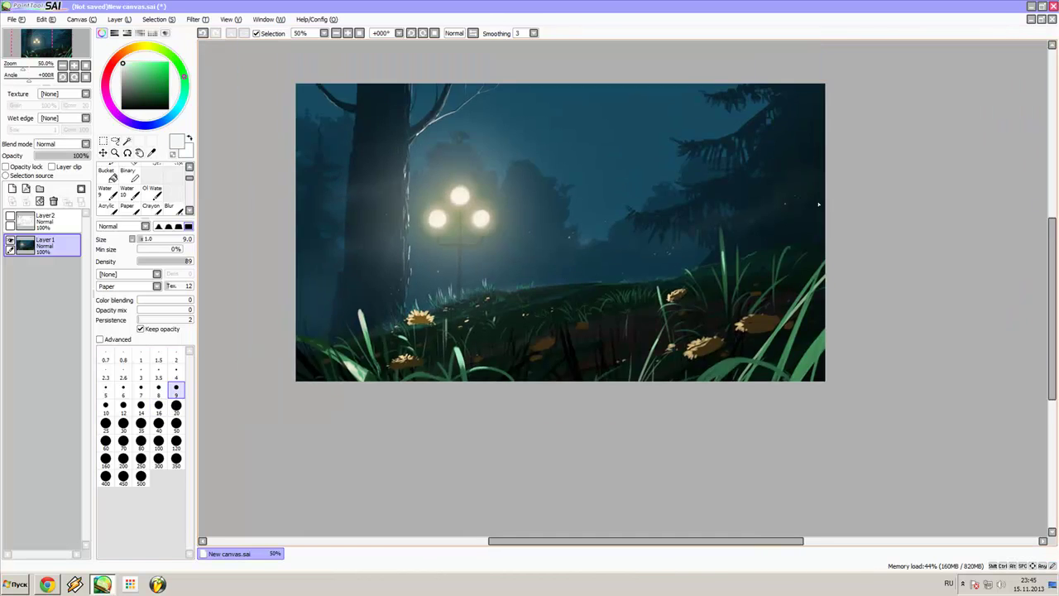
# Try a size-250 soft glow around the lamp, then undo it
pyautogui.press(']')
pyautogui.press(']')
pyautogui.press(']')
pyautogui.press(']')
pyautogui.press(']')
pyautogui.press(']')
pyautogui.press(']')
pyautogui.press(']')
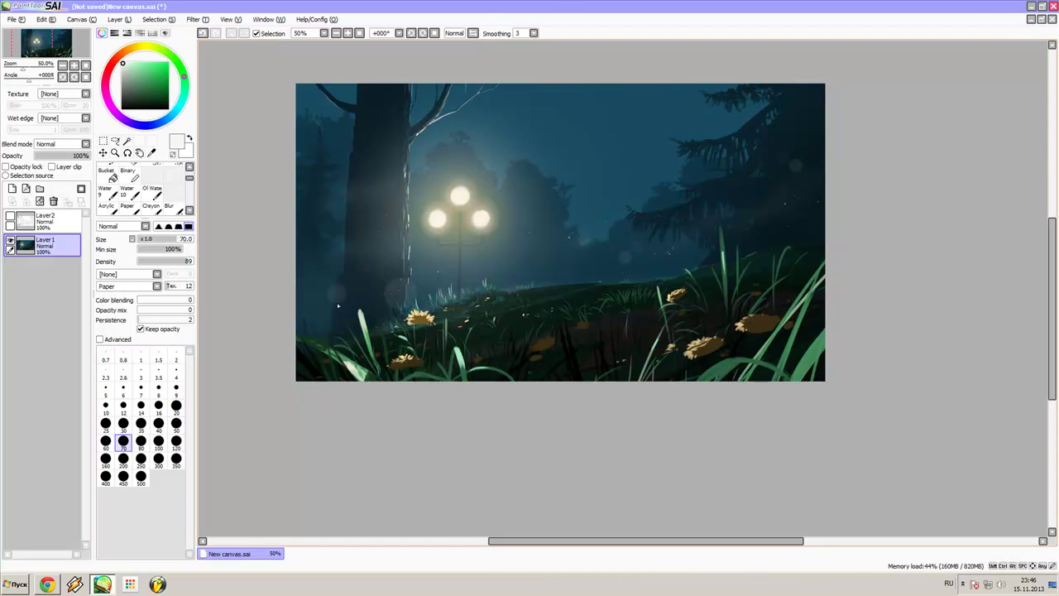
pyautogui.press(']')
pyautogui.press(']')
pyautogui.press(']')
pyautogui.press(']')
pyautogui.press(']')
pyautogui.press(']')
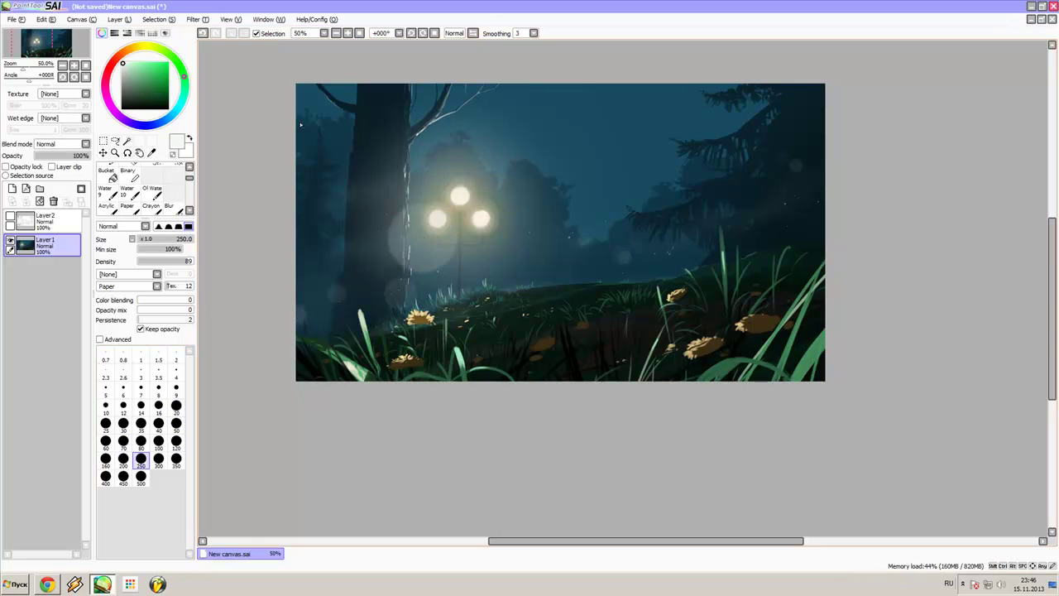
pyautogui.press(']')
pyautogui.press(']')
pyautogui.press(']')
pyautogui.click(459, 170)
pyautogui.hotkey('ctrl', 'z')
pyautogui.hotkey('ctrl', 'z')
pyautogui.press('[')
pyautogui.press('[')
pyautogui.press('[')
# With white at density 36, dab soft size-120 light discs on the lower-right grass
pyautogui.click(419, 238)
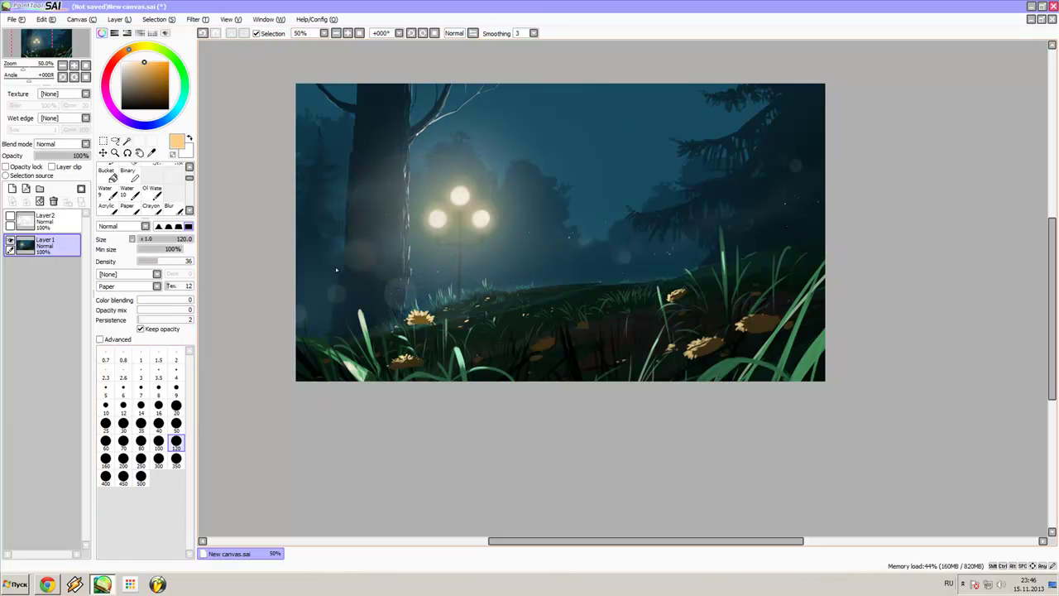
pyautogui.press('x')
pyautogui.click(177, 423)
pyautogui.click(177, 404)
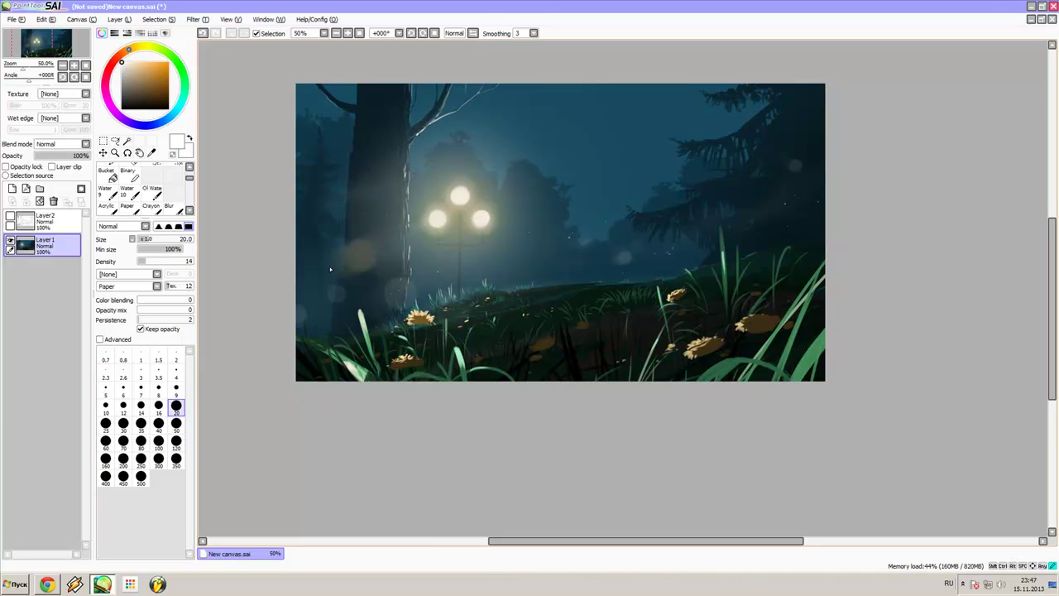
pyautogui.press('e')
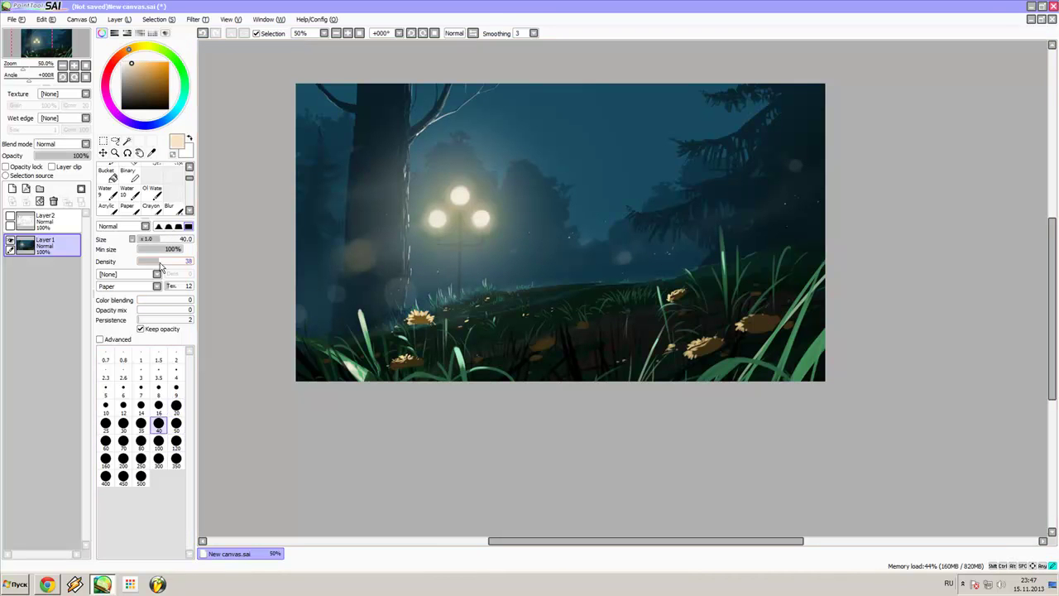
pyautogui.press('[')
pyautogui.press('[')
pyautogui.press('[')
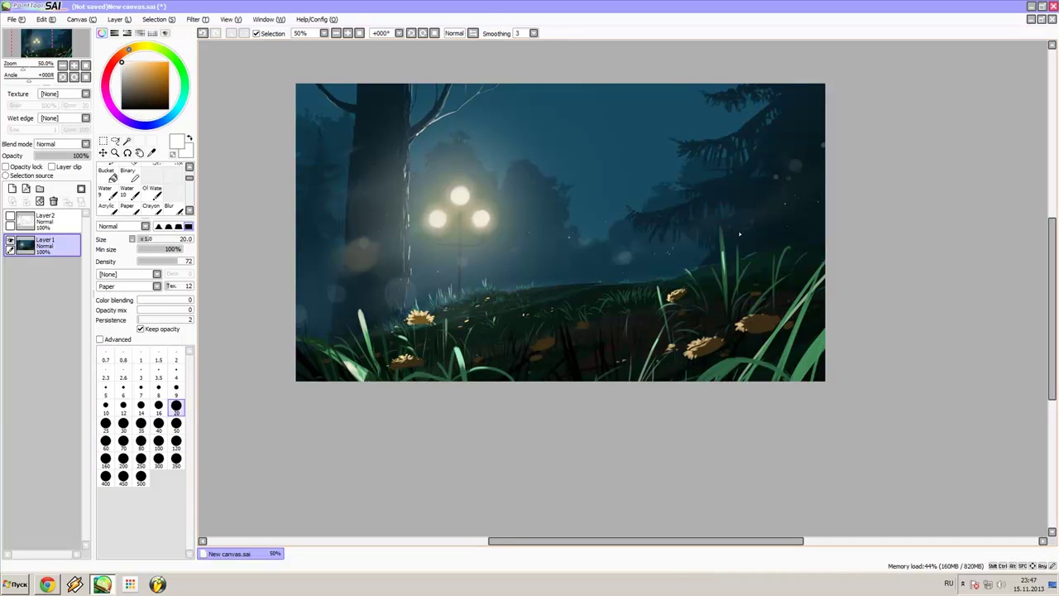
pyautogui.click(141, 477)
pyautogui.click(737, 335)
pyautogui.click(177, 441)
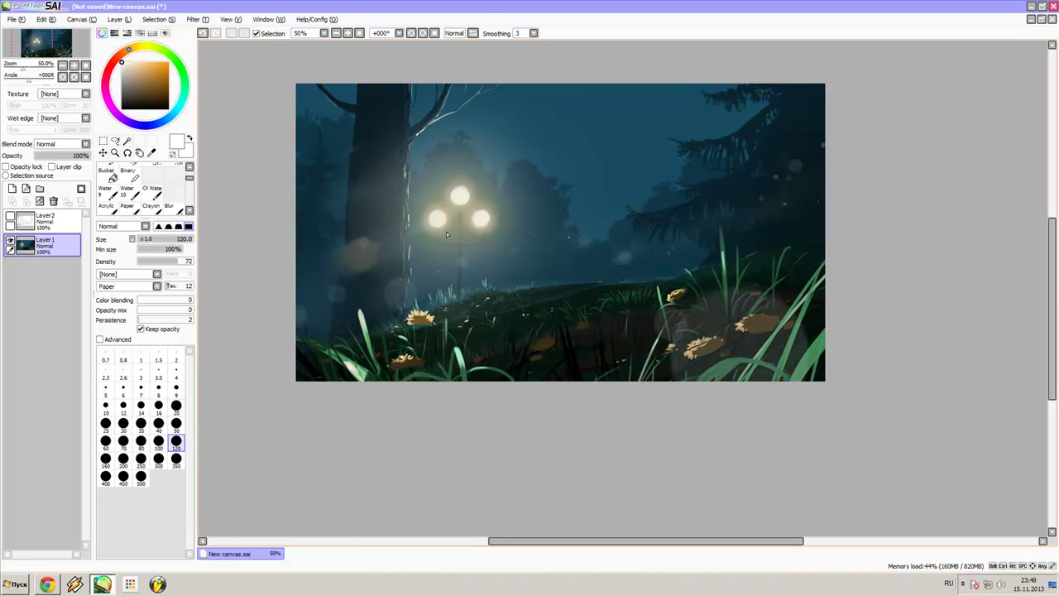
pyautogui.scroll(1, 635, 142)
# Paint three light green grass blades in the foreground with the size-16 grass brush
pyautogui.press('n')
pyautogui.moveTo(316, 353); pyautogui.dragTo(324, 293)
pyautogui.moveTo(286, 361); pyautogui.dragTo(294, 321)
pyautogui.moveTo(391, 361); pyautogui.dragTo(398, 306)
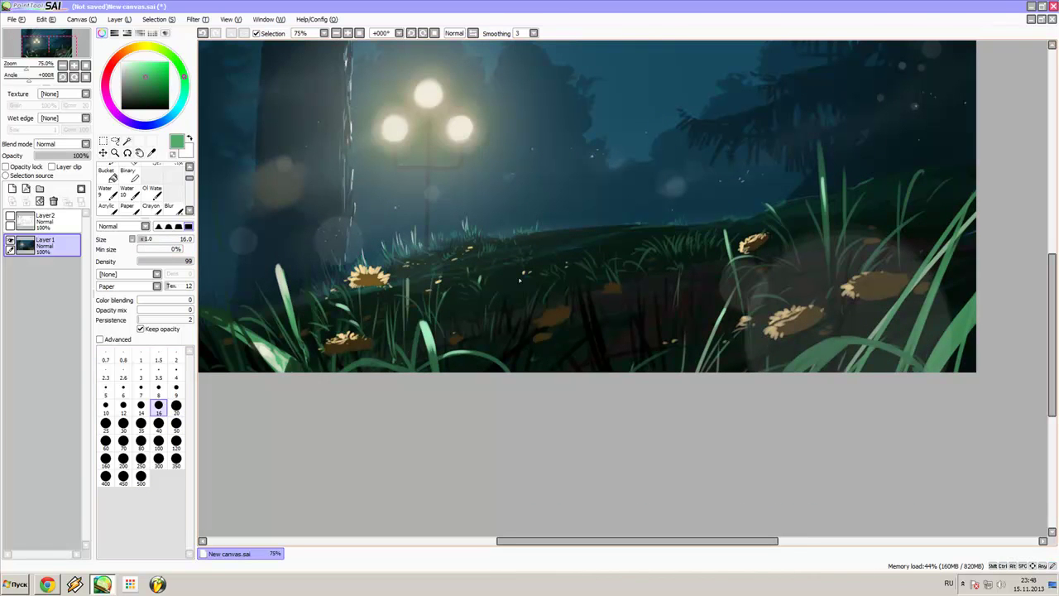
pyautogui.scroll(-1, 844, 273)
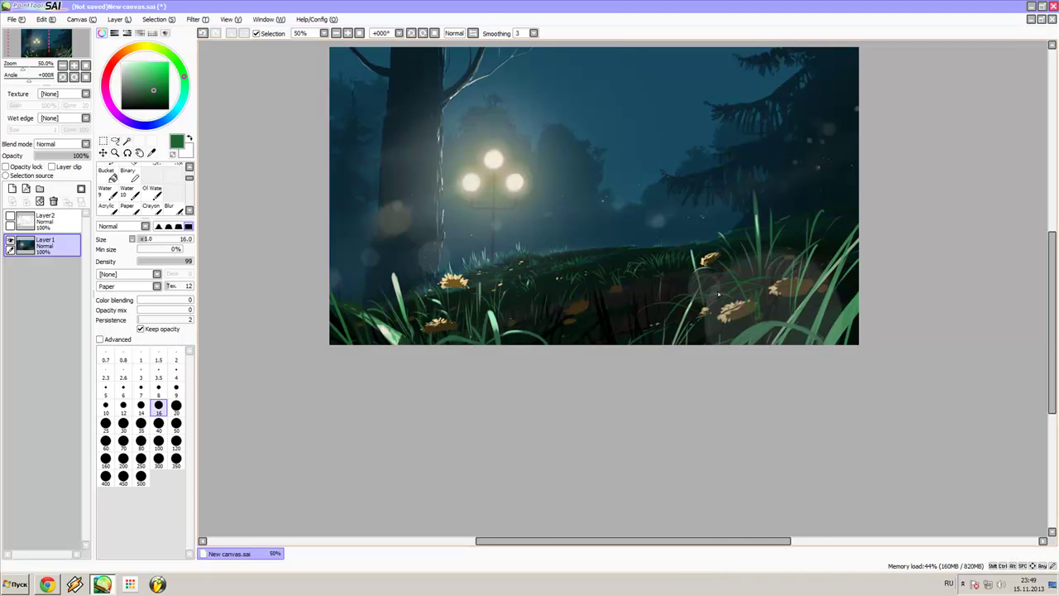
# Pick a dark red on a large low-density brush and add an Overlay layer above Layer1
pyautogui.press('v')
pyautogui.press('b')
pyautogui.click(113, 62)
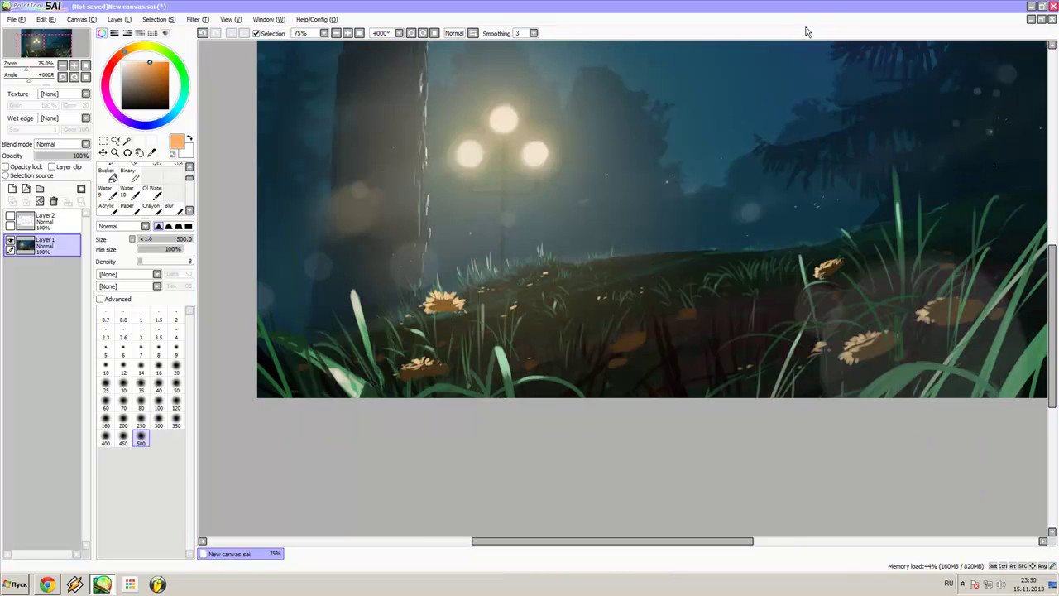
pyautogui.click(40, 202)
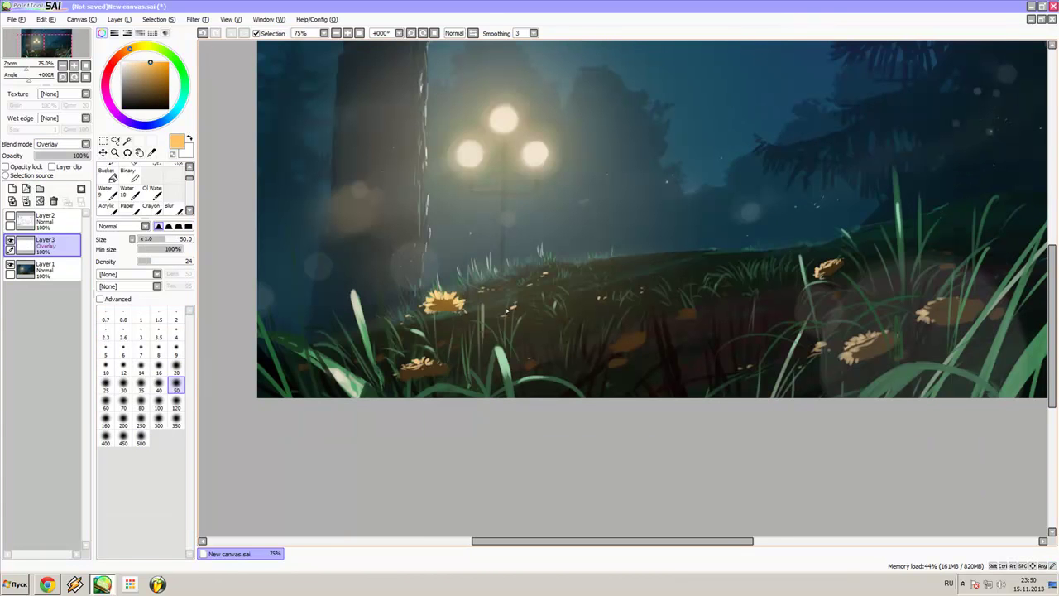
pyautogui.scroll(-1, 497, 248)
pyautogui.press(']')
pyautogui.press(']')
pyautogui.press(']')
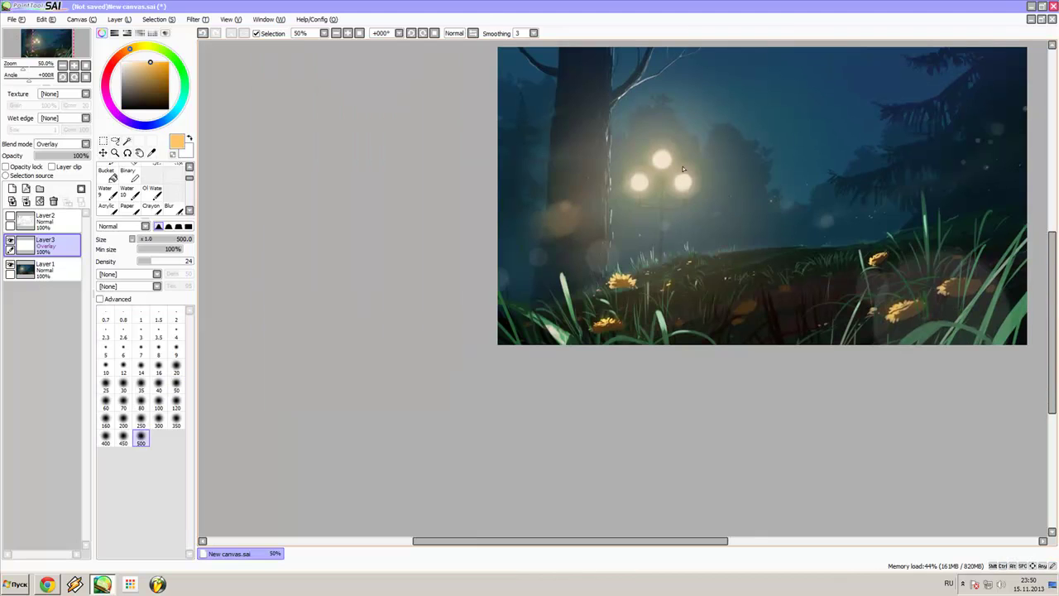